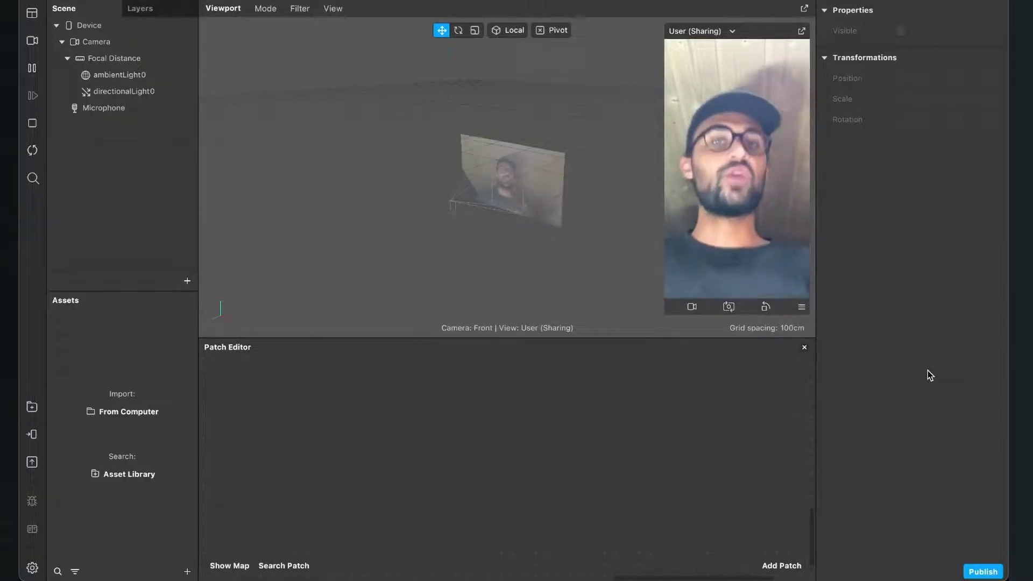
- Switch to the design file and examine the START card and the option artboards 01 to 05
{"action": "key", "text": "ctrl+Right"}
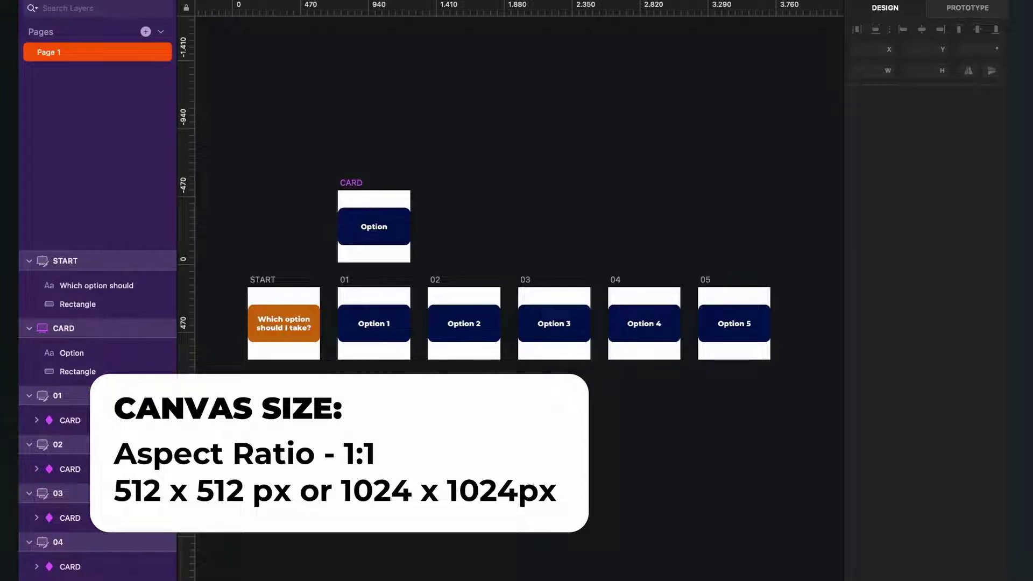
{"action": "scroll", "coordinate": [463, 439], "scroll_direction": "up", "scroll_amount": 5, "text": "ctrl"}
{"action": "scroll", "coordinate": [474, 470], "scroll_direction": "left", "scroll_amount": 4}
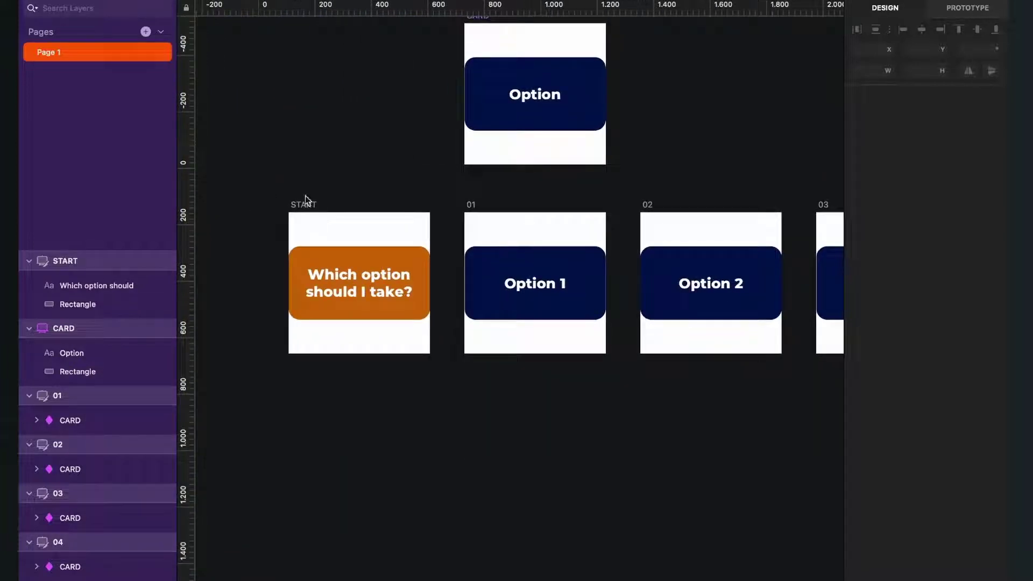
{"action": "left_click", "coordinate": [541, 248]}
{"action": "scroll", "coordinate": [536, 238], "scroll_direction": "right", "scroll_amount": 5}
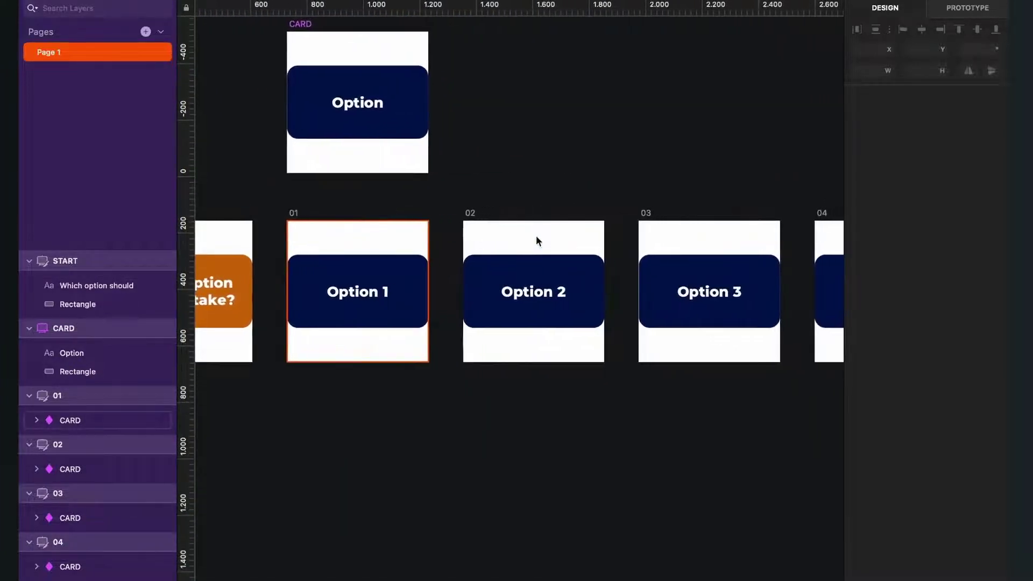
{"action": "scroll", "coordinate": [537, 239], "scroll_direction": "right", "scroll_amount": 10}
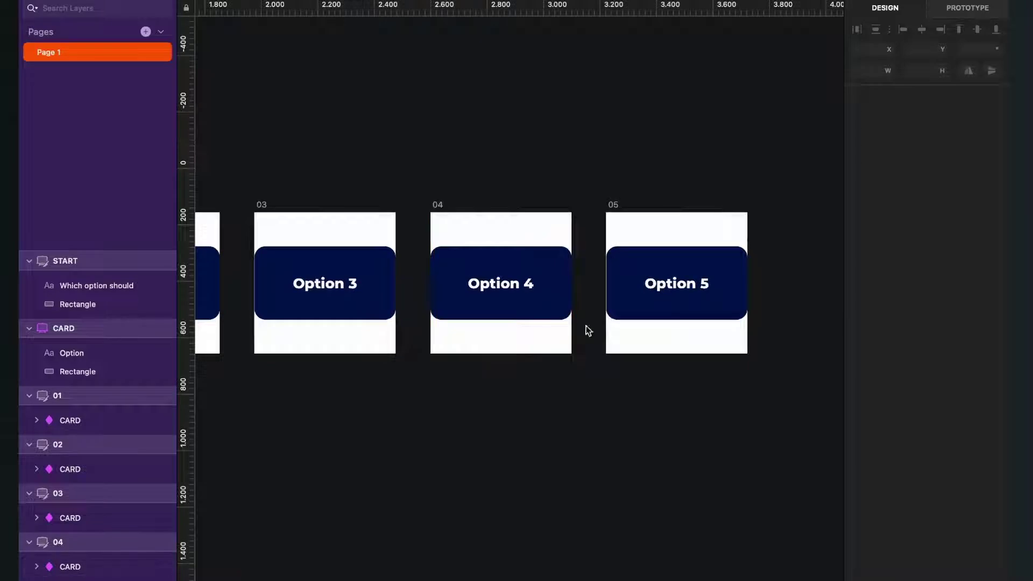
{"action": "scroll", "coordinate": [476, 473], "scroll_direction": "left", "scroll_amount": 7}
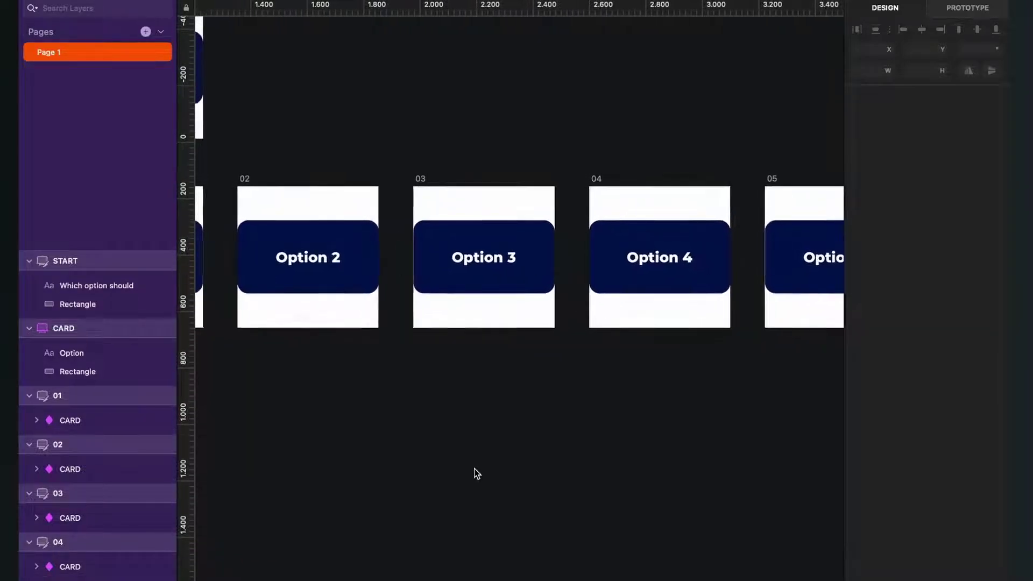
{"action": "scroll", "coordinate": [376, 392], "scroll_direction": "left", "scroll_amount": 5}
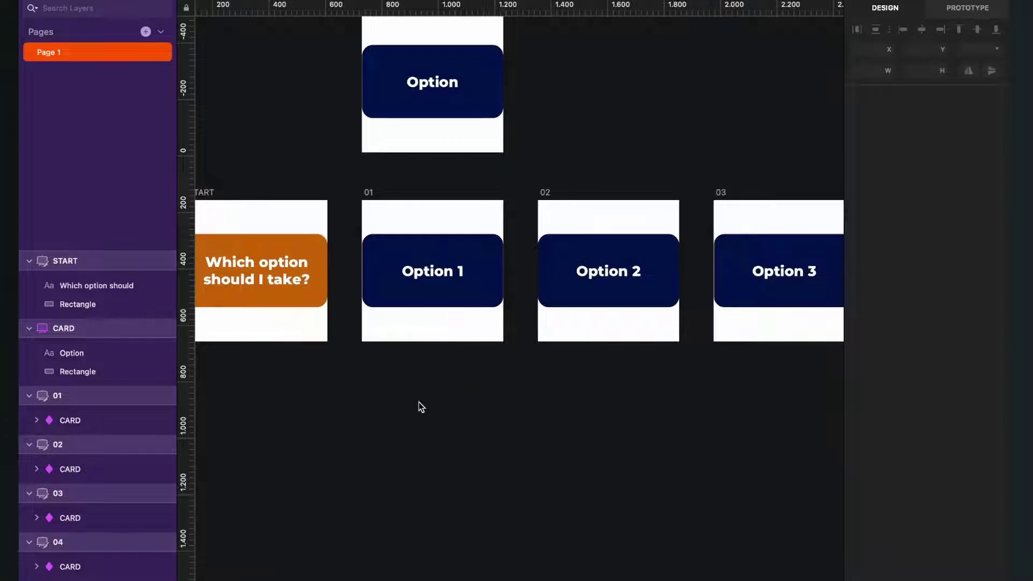
- Switch to the Easy Random Selector folder on Dropbox, check the images in its Assets subfolder, and download the whole folder
{"action": "key", "text": "ctrl+Left"}
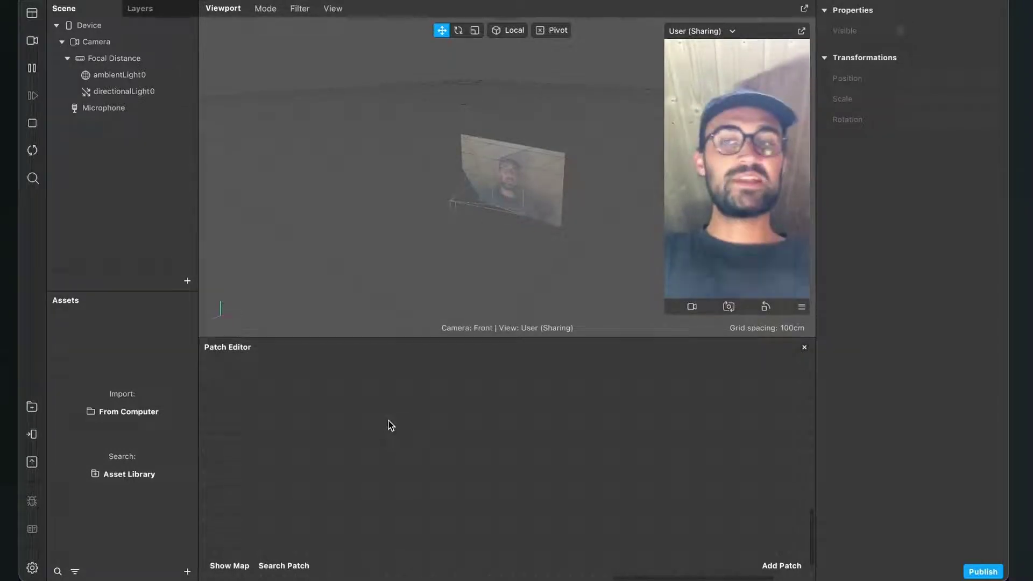
{"action": "key", "text": "ctrl+Left"}
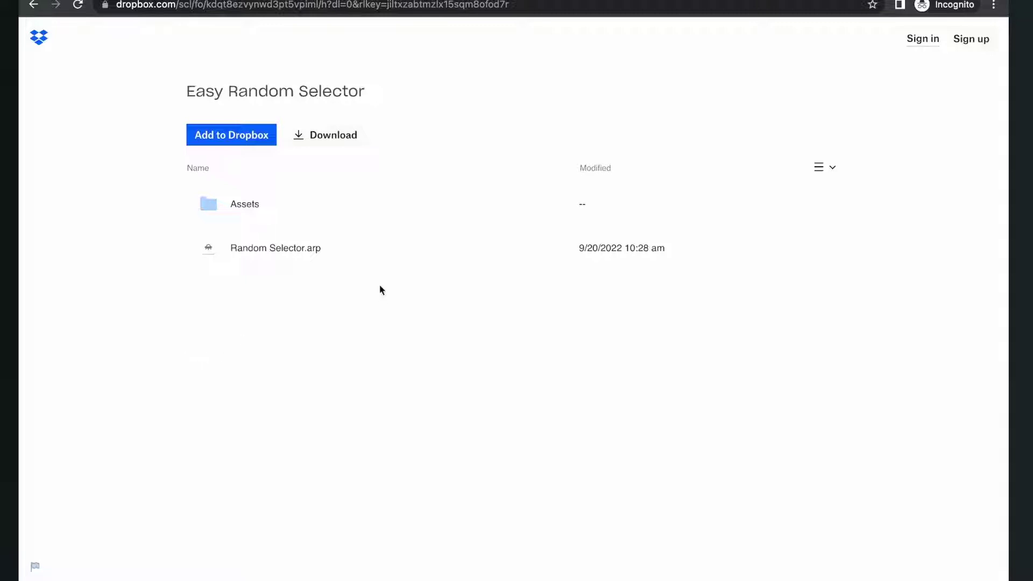
{"action": "left_click", "coordinate": [246, 213]}
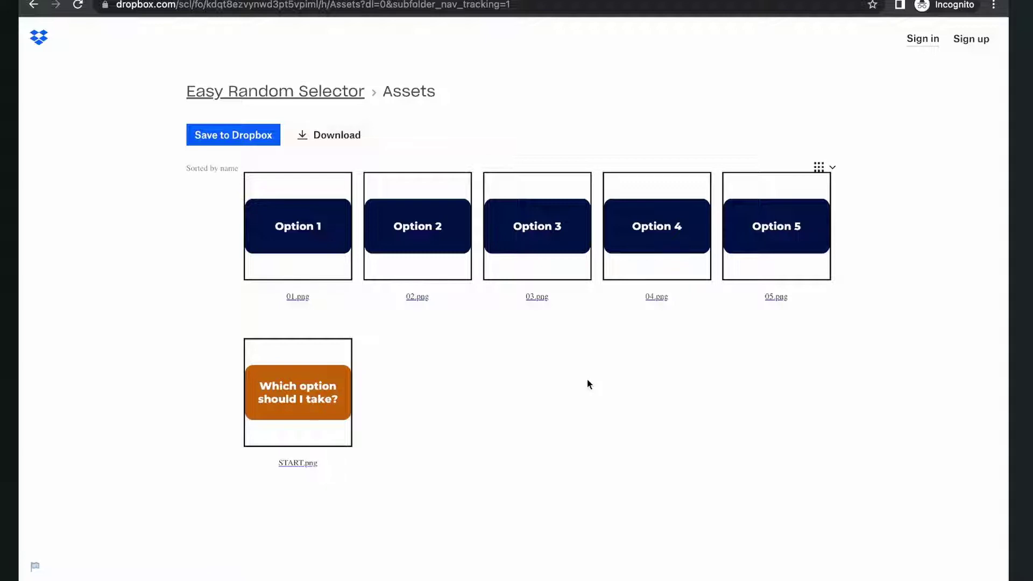
{"action": "left_click", "coordinate": [34, 6]}
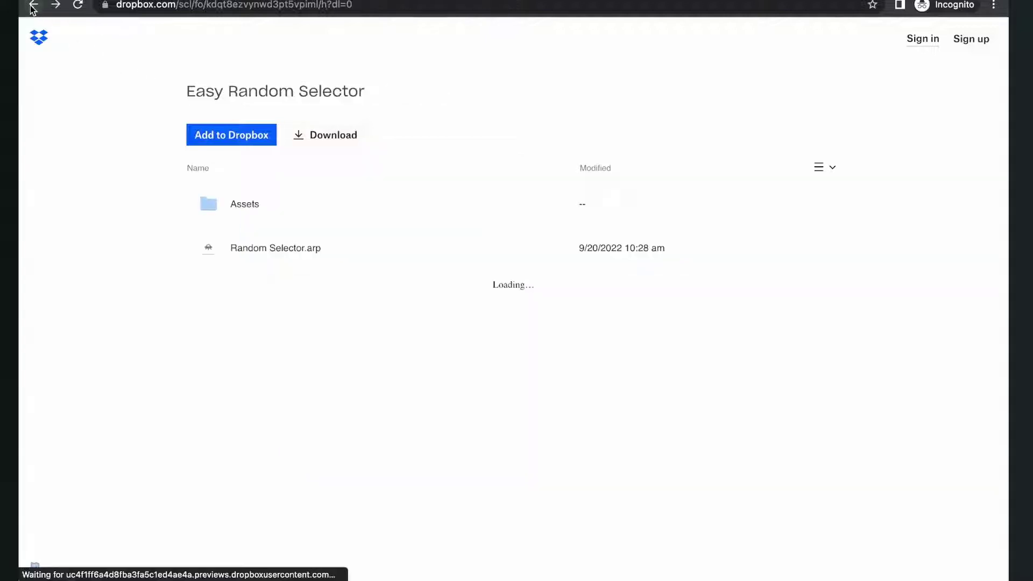
{"action": "left_click", "coordinate": [317, 137]}
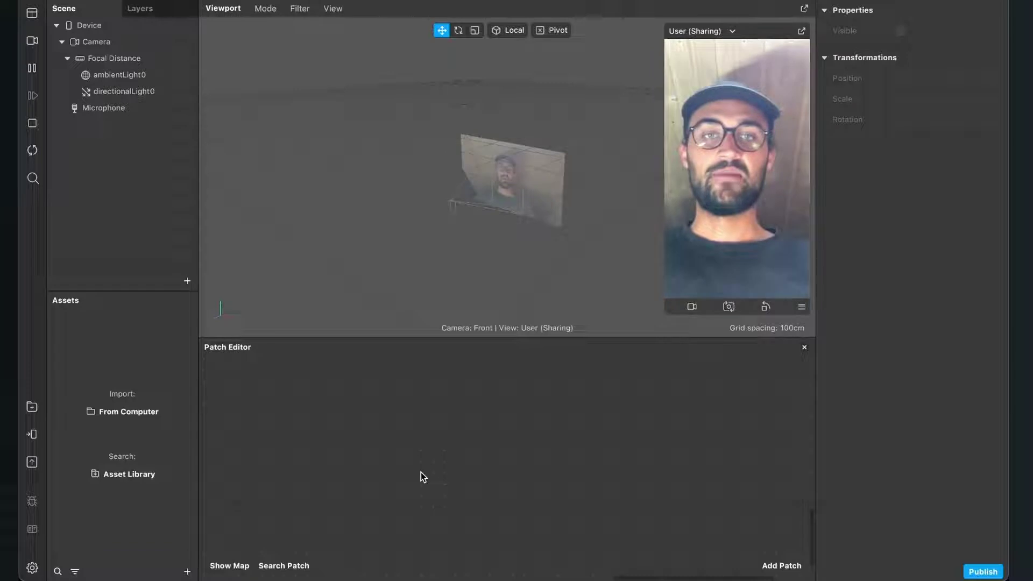
- Import Random Selector.arp and START.png from the Easy Random Selector folder in Finder into the project's assets
{"action": "key", "text": "super+Tab"}
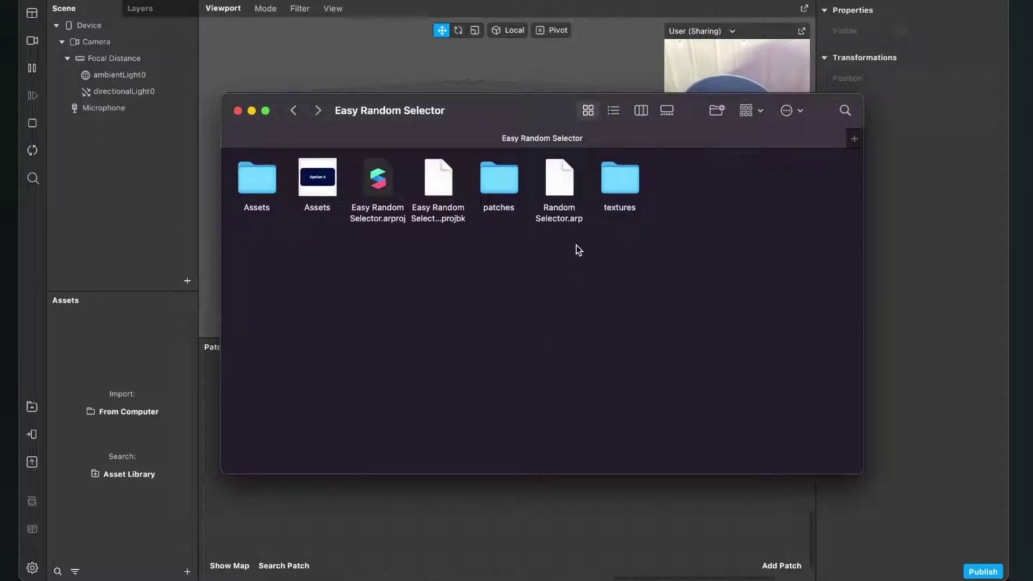
{"action": "left_click_drag", "start_coordinate": [561, 186], "coordinate": [121, 439]}
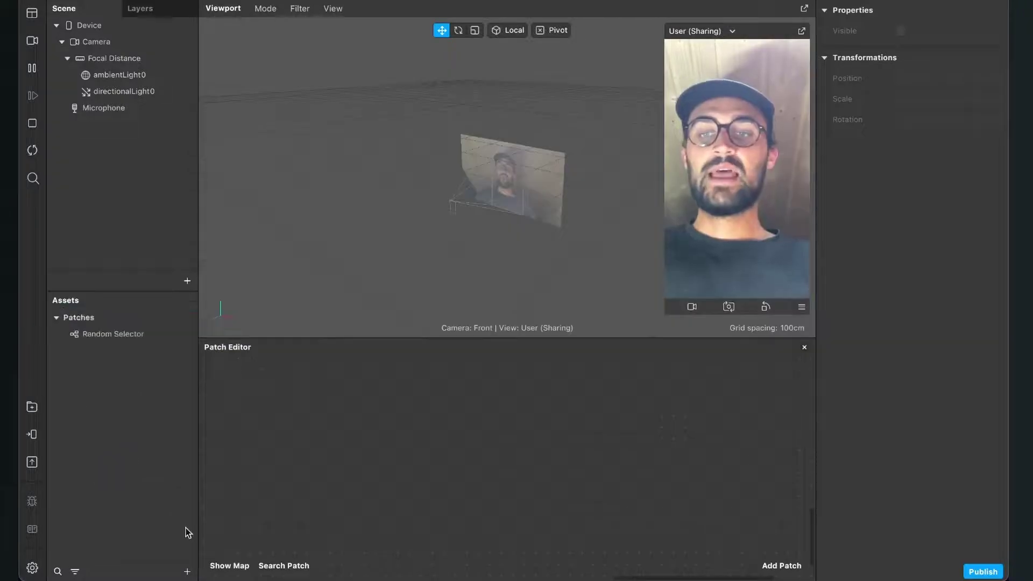
{"action": "key", "text": "super+Tab"}
{"action": "double_click", "coordinate": [254, 178]}
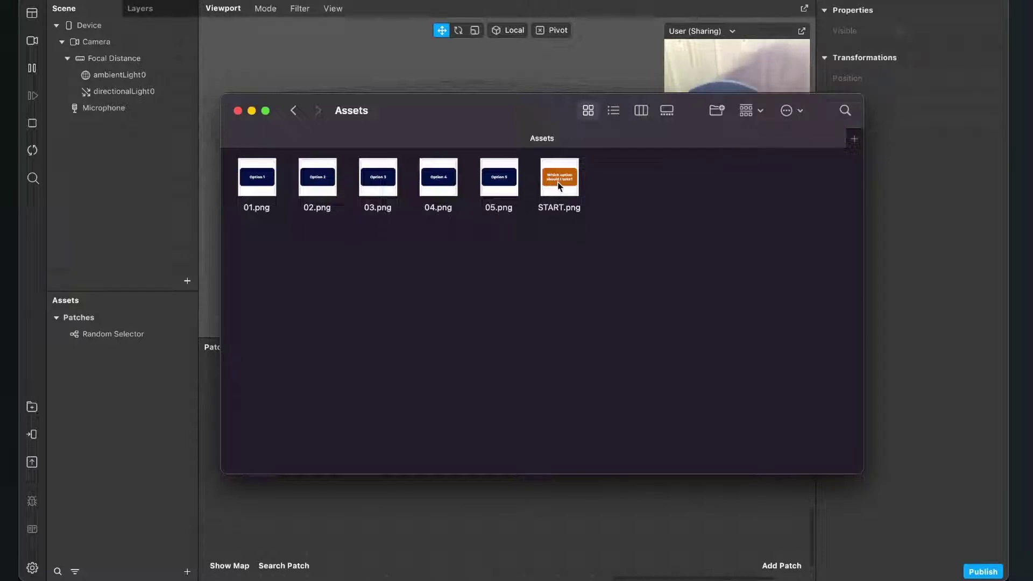
{"action": "left_click_drag", "start_coordinate": [569, 173], "coordinate": [159, 475]}
{"action": "left_click", "coordinate": [174, 495]}
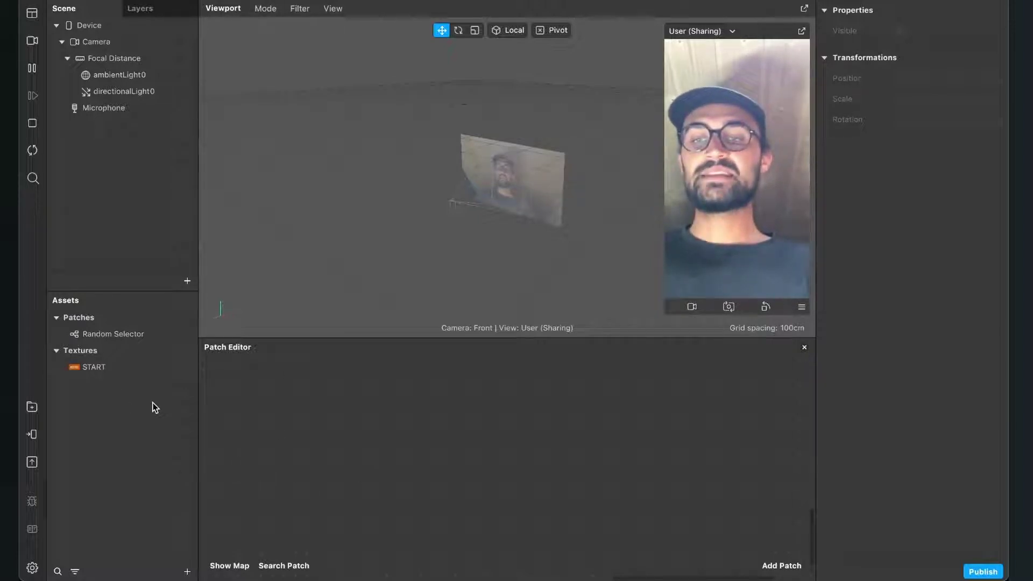
- Create an animation sequence asset with its default name and load 01.png to 05.png as its texture
{"action": "left_click", "coordinate": [187, 572]}
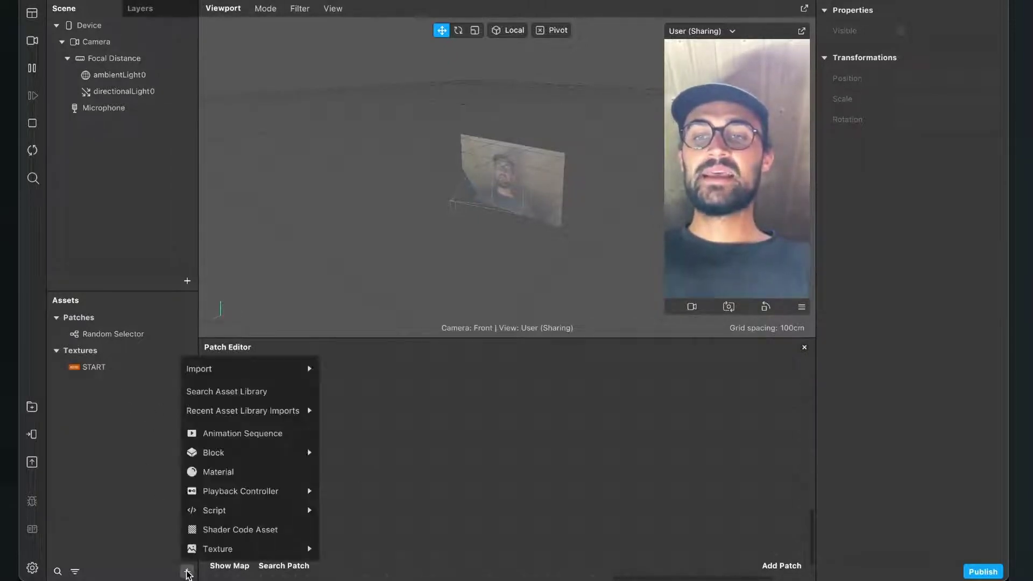
{"action": "left_click", "coordinate": [245, 437]}
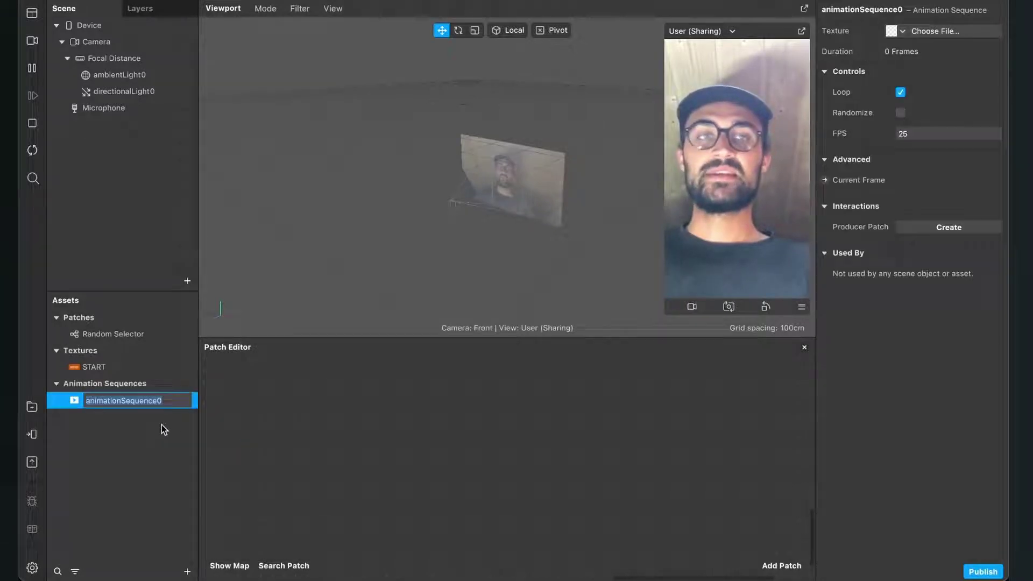
{"action": "key", "text": "Return"}
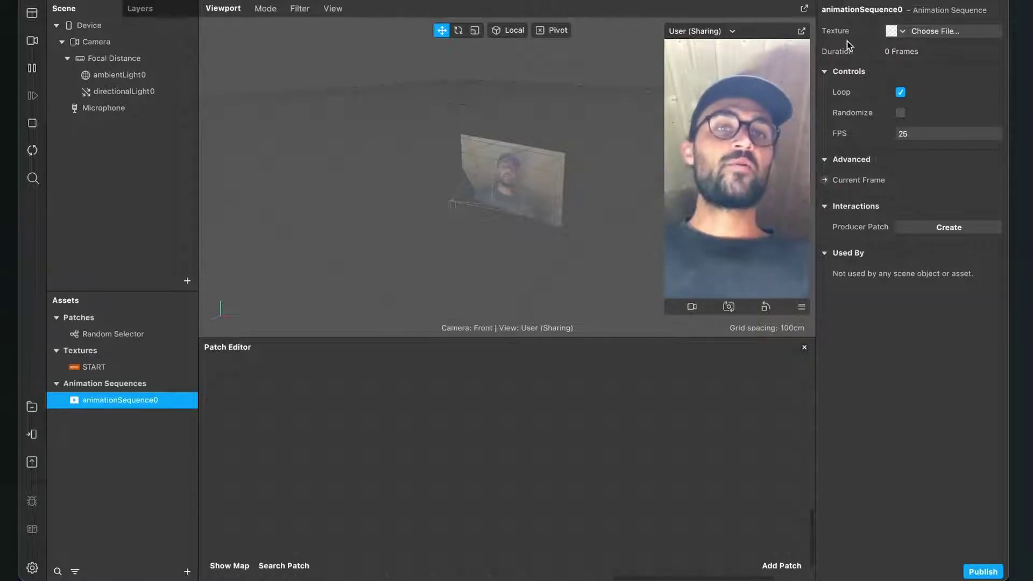
{"action": "left_click", "coordinate": [925, 33]}
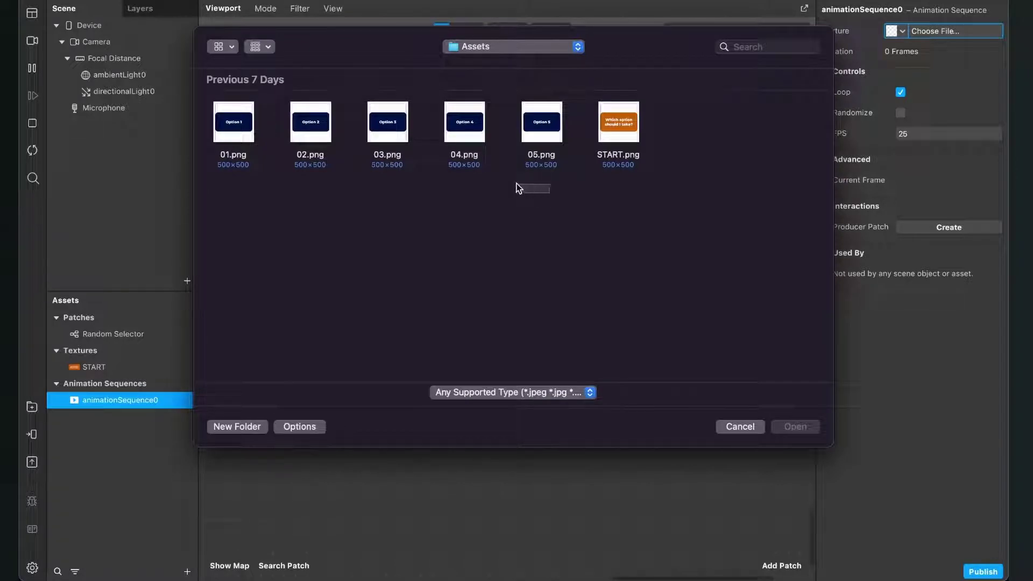
{"action": "left_click_drag", "start_coordinate": [459, 179], "coordinate": [221, 129]}
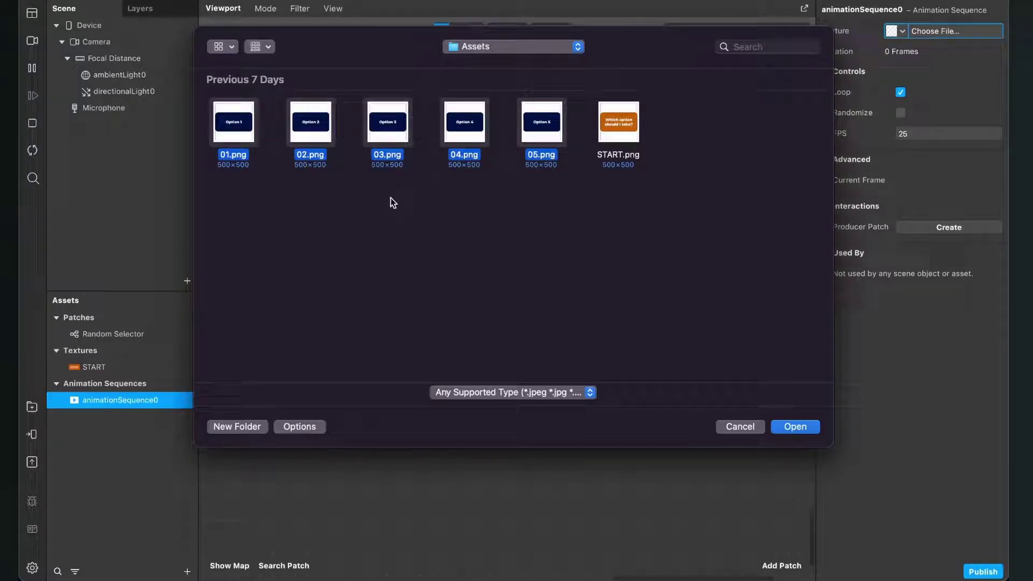
{"action": "left_click", "coordinate": [795, 427]}
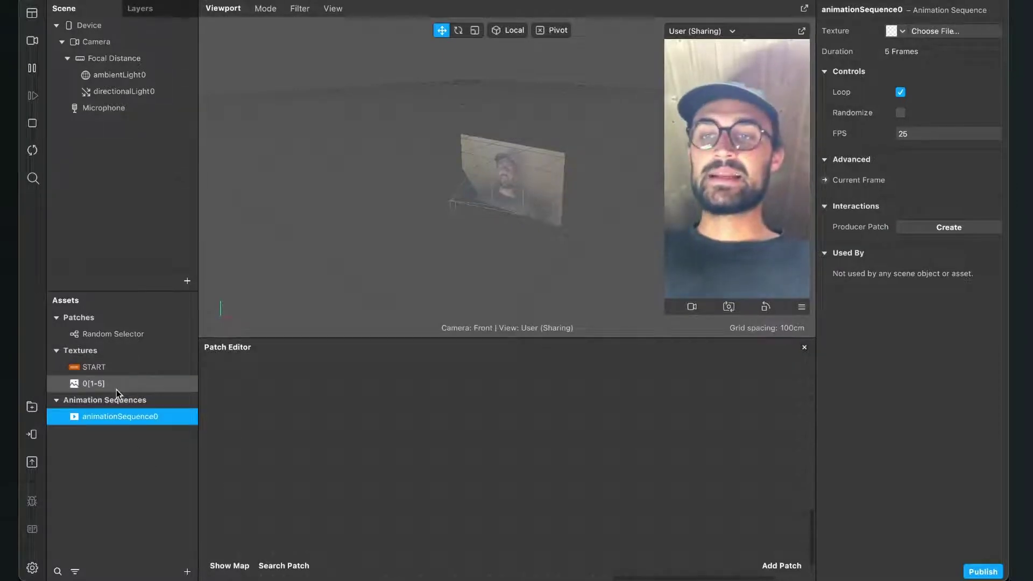
- Set the START texture's compression to None for iOS, Android and Older Android
{"action": "left_click", "coordinate": [97, 365]}
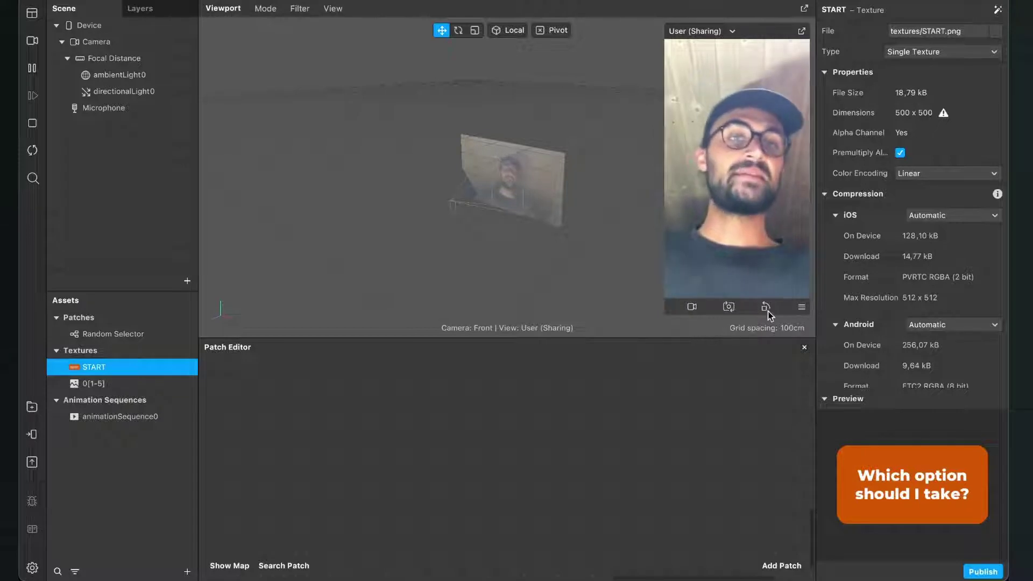
{"action": "left_click", "coordinate": [947, 216]}
{"action": "left_click", "coordinate": [930, 245]}
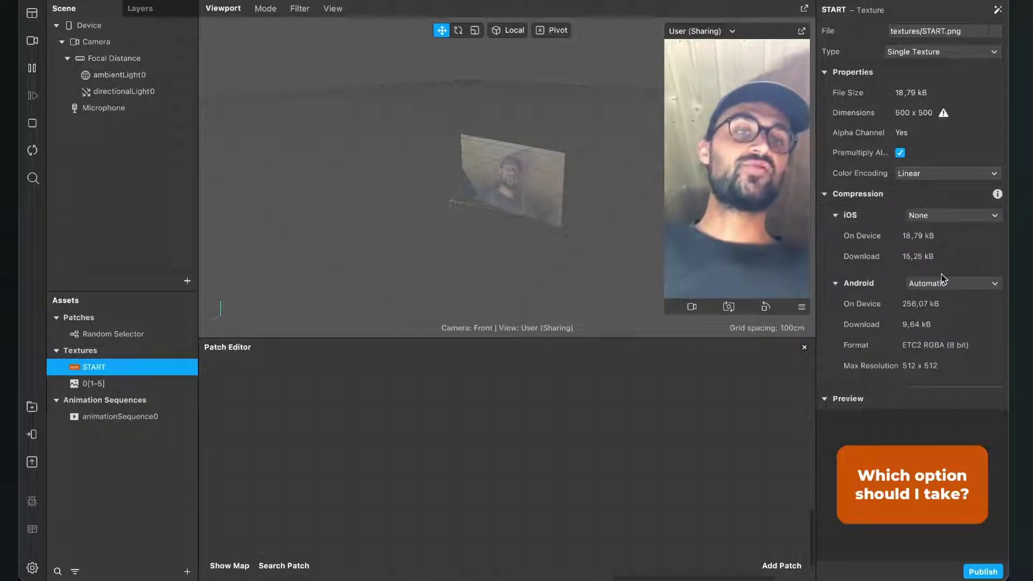
{"action": "left_click", "coordinate": [943, 279]}
{"action": "left_click", "coordinate": [941, 312]}
{"action": "left_click", "coordinate": [944, 353]}
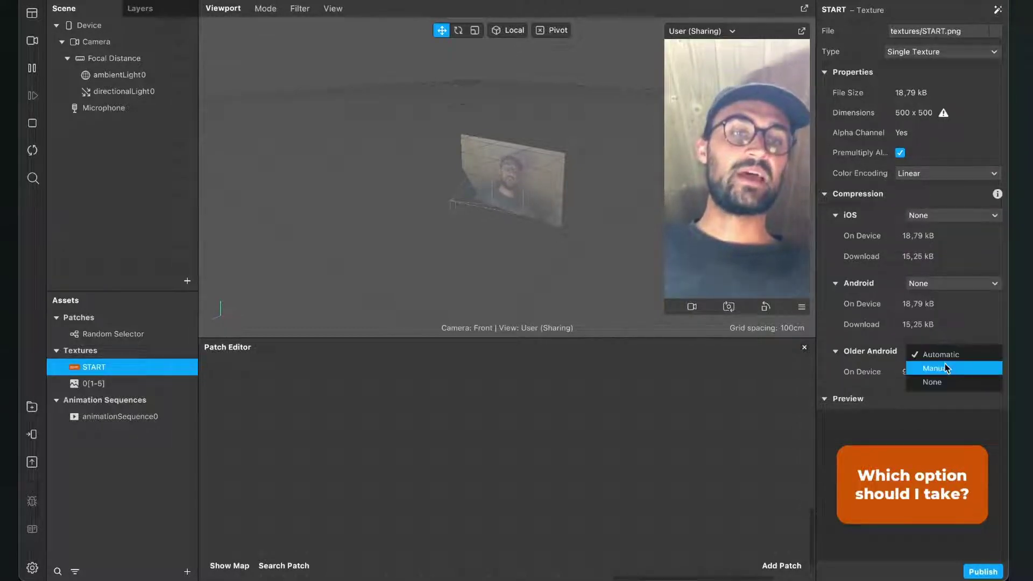
{"action": "left_click", "coordinate": [942, 380]}
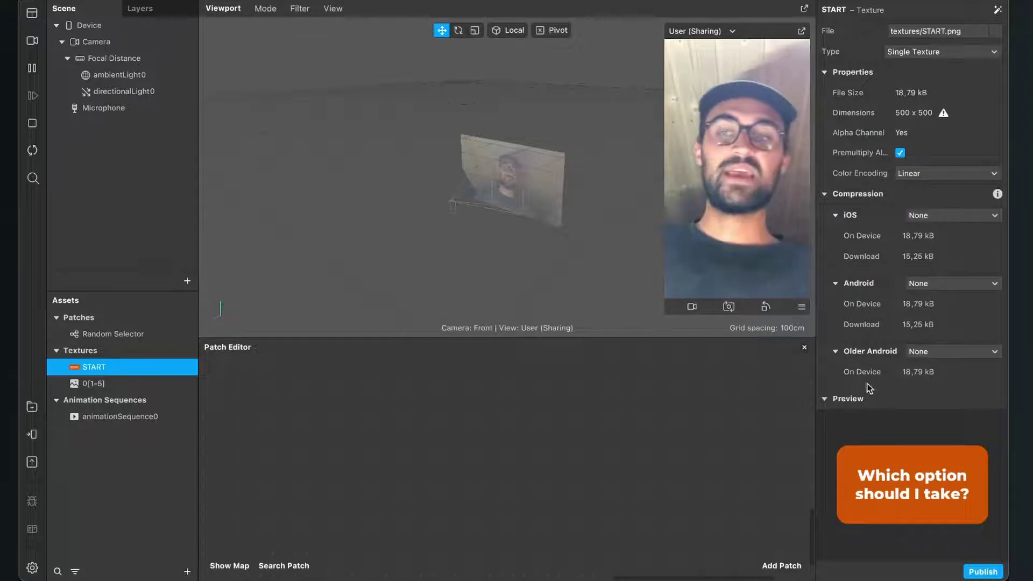
- Set the compression of the 0[1-5] texture sequence to None for iOS, Android and Older Android
{"action": "left_click", "coordinate": [134, 384]}
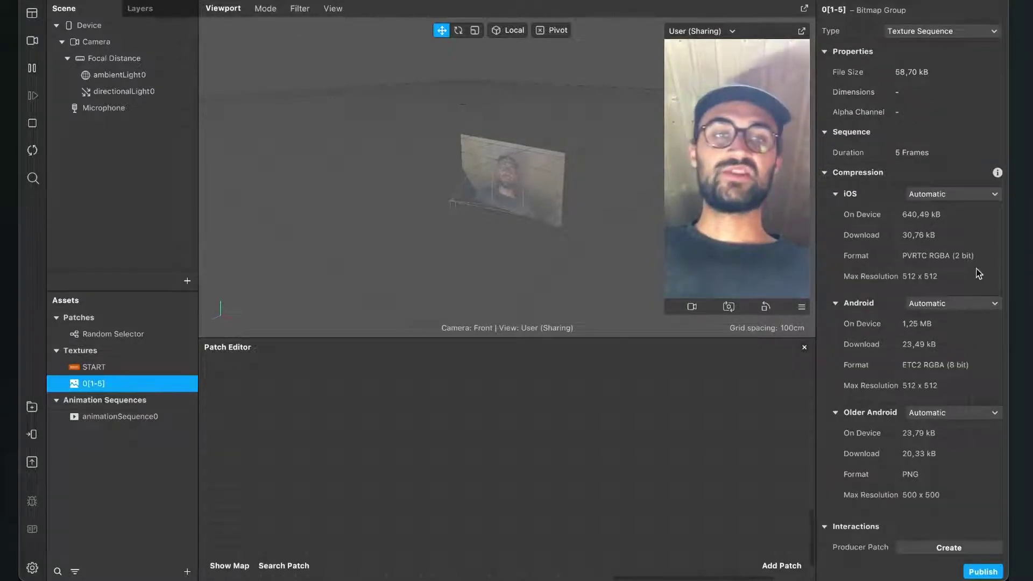
{"action": "left_click", "coordinate": [938, 194]}
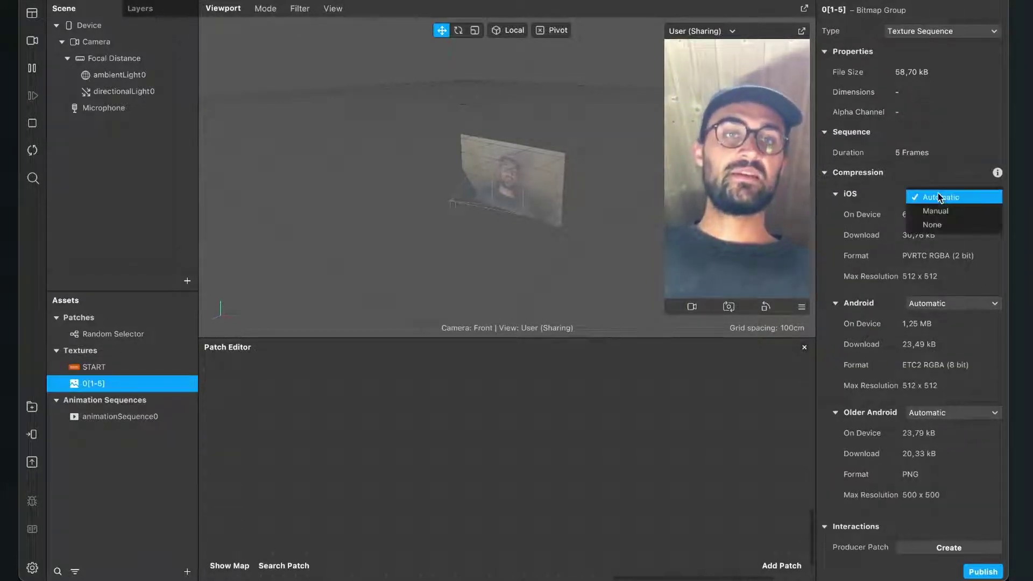
{"action": "left_click", "coordinate": [936, 225]}
{"action": "left_click", "coordinate": [947, 264]}
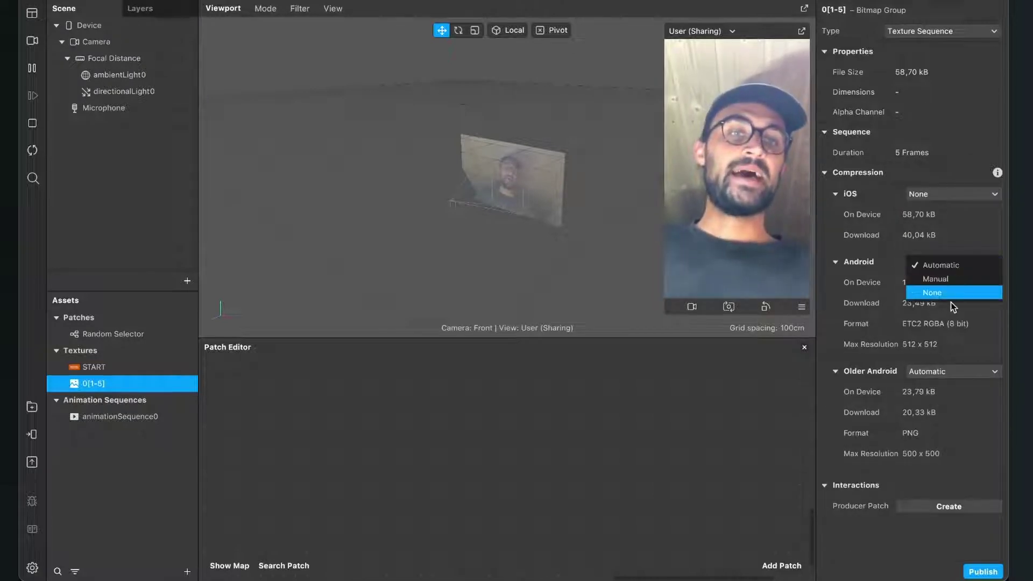
{"action": "left_click", "coordinate": [944, 292]}
{"action": "left_click", "coordinate": [945, 330]}
{"action": "left_click", "coordinate": [945, 366]}
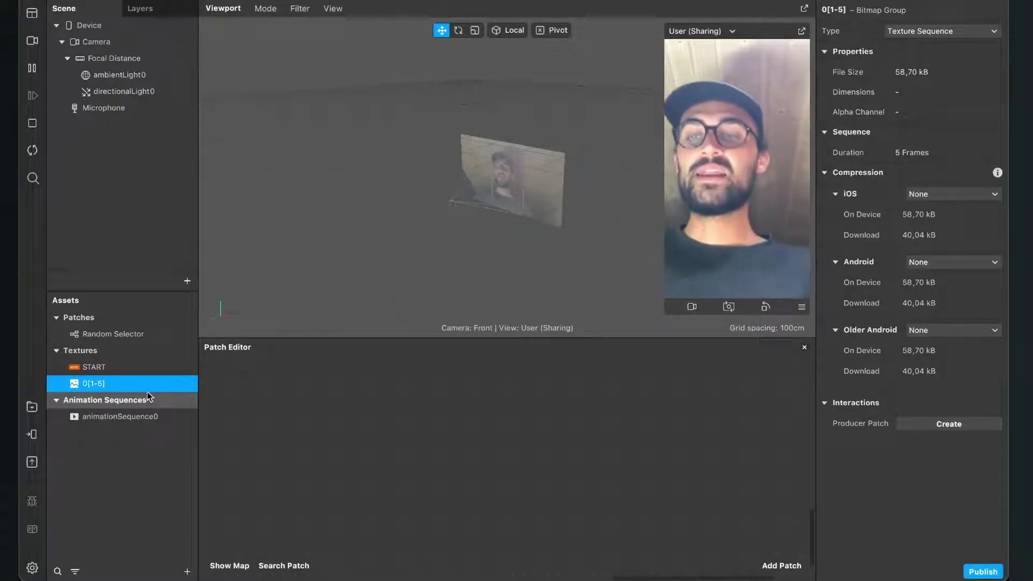
- Add the Random Selector patch asset to the patch graph and position it with space around it
{"action": "left_click_drag", "start_coordinate": [114, 333], "coordinate": [583, 458]}
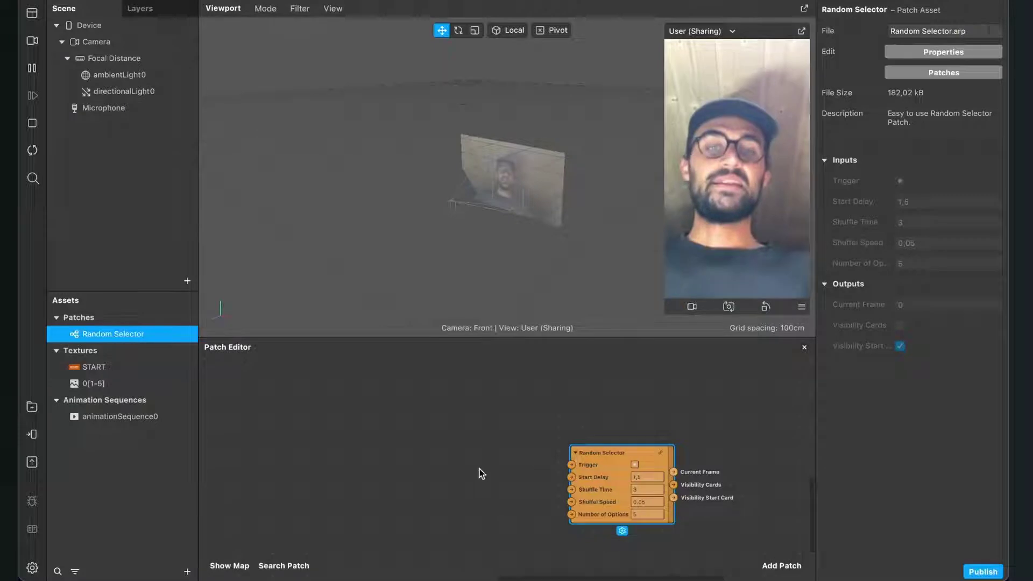
{"action": "scroll", "coordinate": [507, 459], "scroll_direction": "up", "scroll_amount": 5}
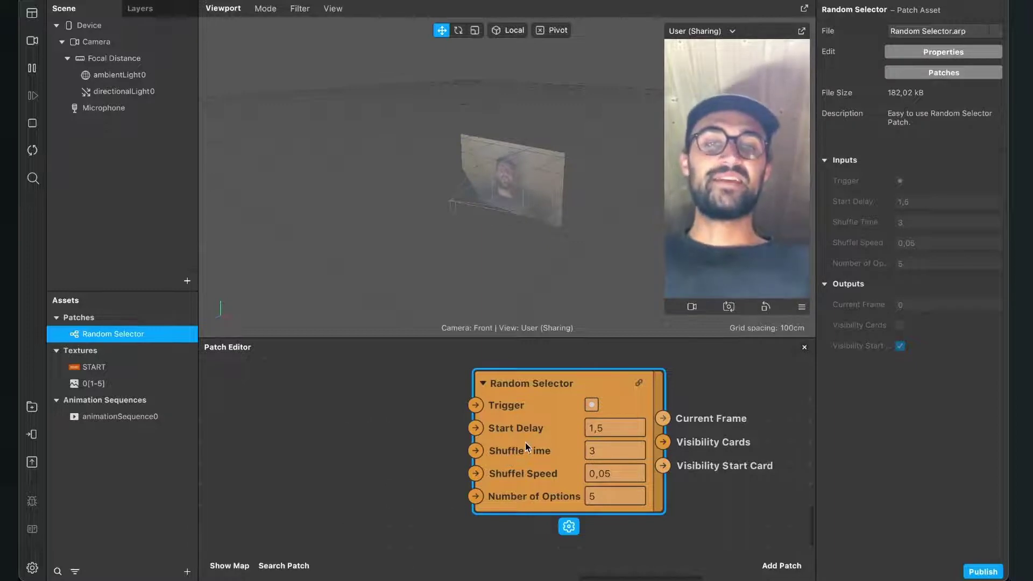
{"action": "left_click_drag", "start_coordinate": [551, 422], "coordinate": [495, 434]}
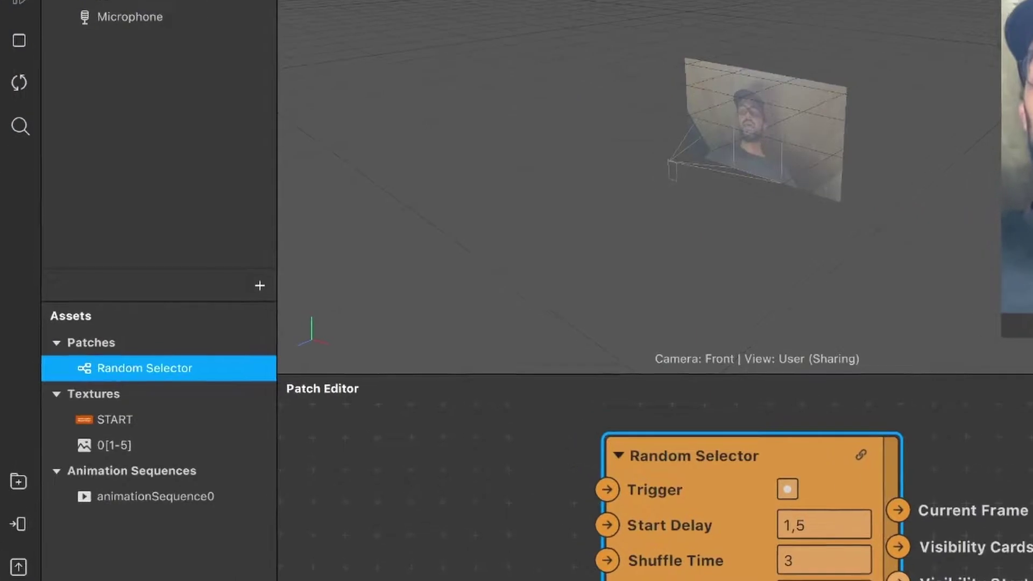
- Create a Current Frame patch for animationSequence0 and place it to the right of the Random Selector patch
{"action": "double_click", "coordinate": [131, 492]}
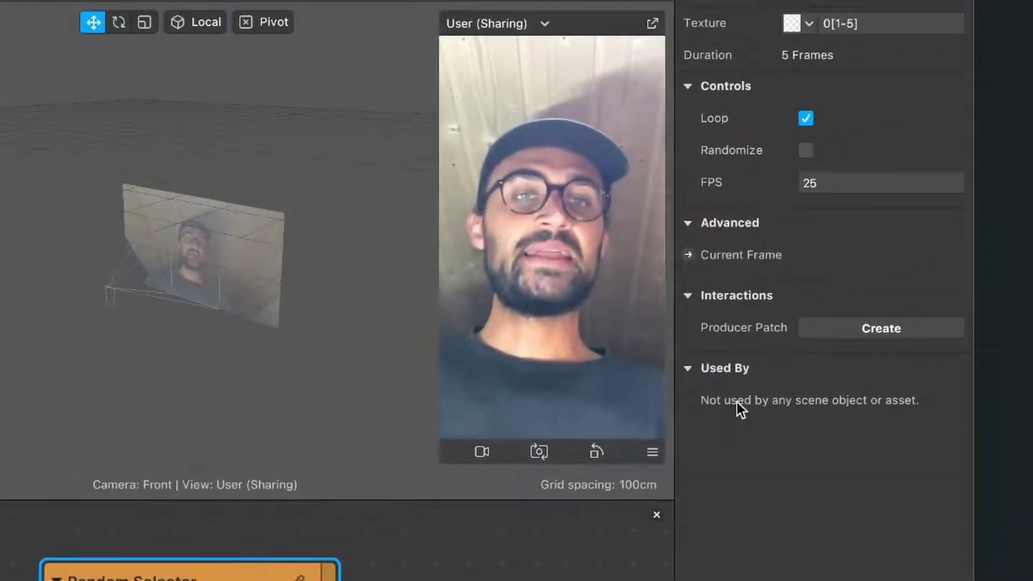
{"action": "left_click", "coordinate": [689, 257]}
{"action": "left_click_drag", "start_coordinate": [518, 531], "coordinate": [769, 440]}
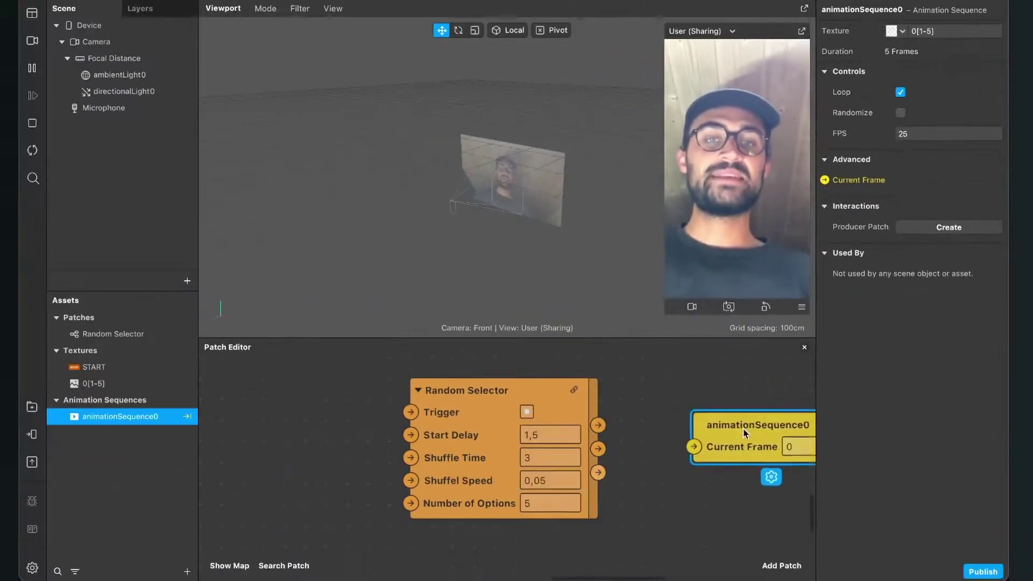
{"action": "scroll", "coordinate": [738, 423], "scroll_direction": "right", "scroll_amount": 3}
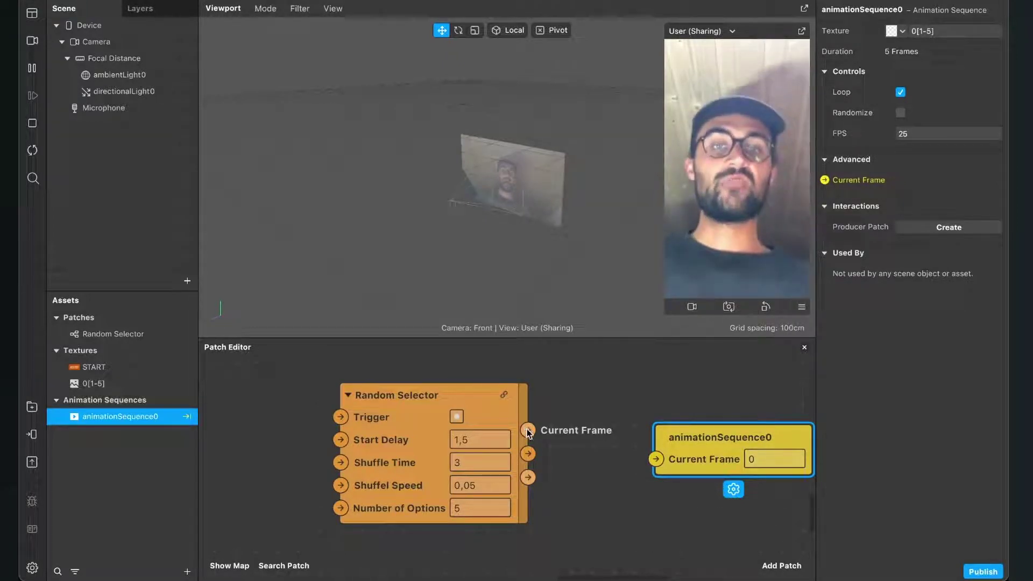
- Connect the Random Selector patch's Current Frame output to the animationSequence0 patch's Current Frame input
{"action": "left_click_drag", "start_coordinate": [527, 430], "coordinate": [654, 460]}
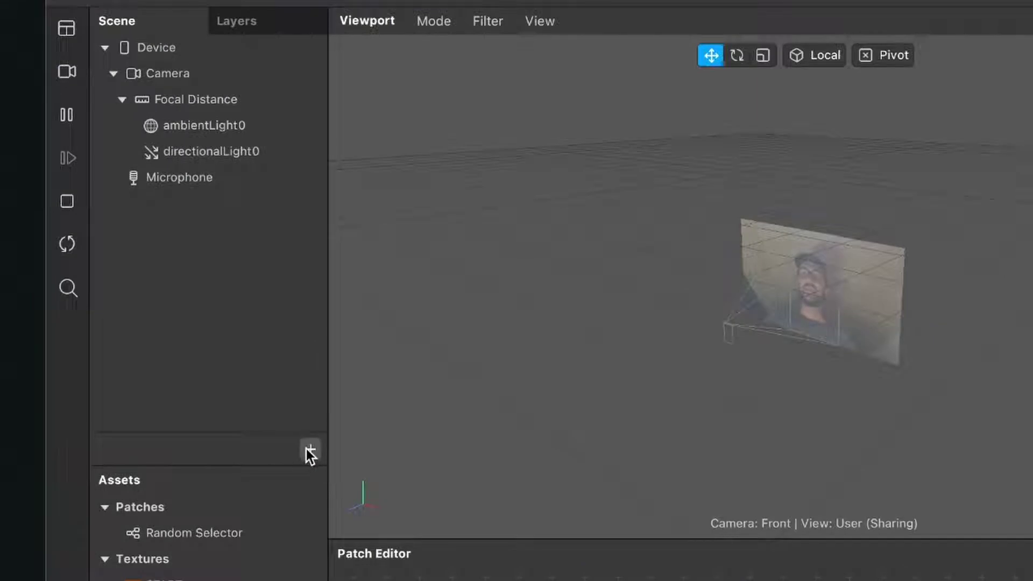
- Add a Face Tracker to the scene
{"action": "left_click", "coordinate": [310, 450]}
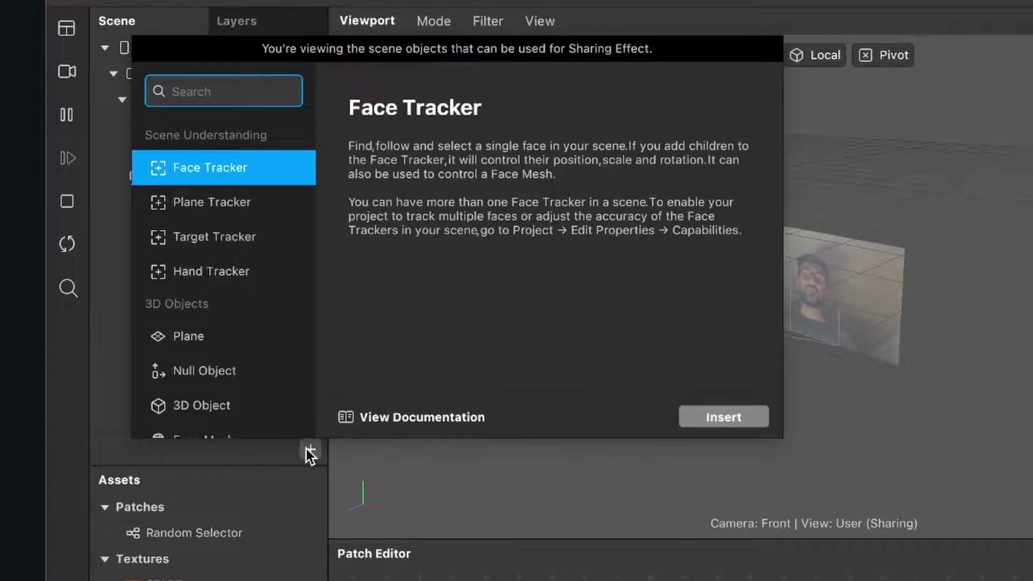
{"action": "type", "text": "face"}
{"action": "key", "text": "Down"}
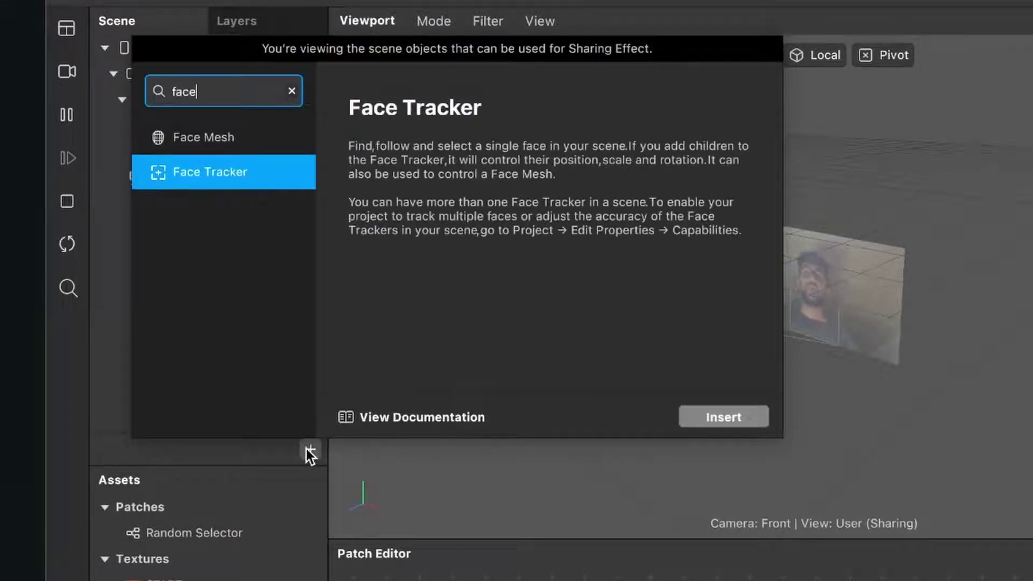
{"action": "key", "text": "Return"}
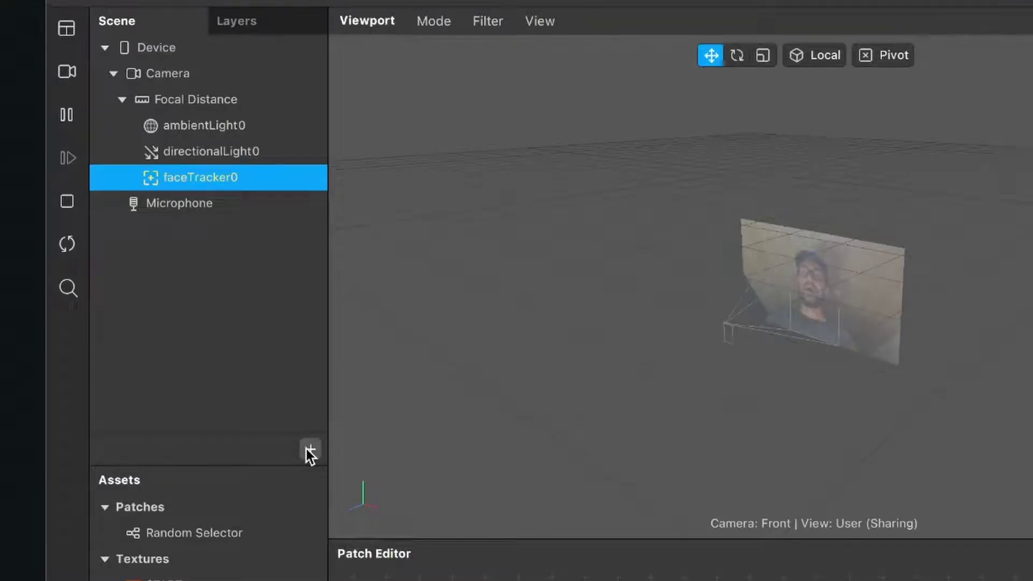
- Add a Null Object to the scene and nest it under faceTracker0
{"action": "left_click", "coordinate": [305, 448]}
{"action": "type", "text": "nul"}
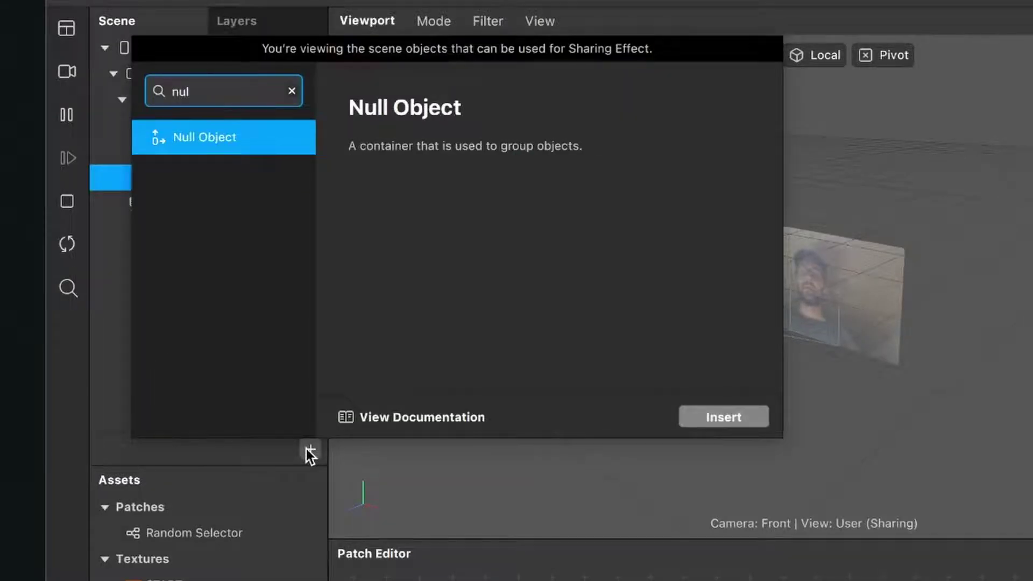
{"action": "key", "text": "Return"}
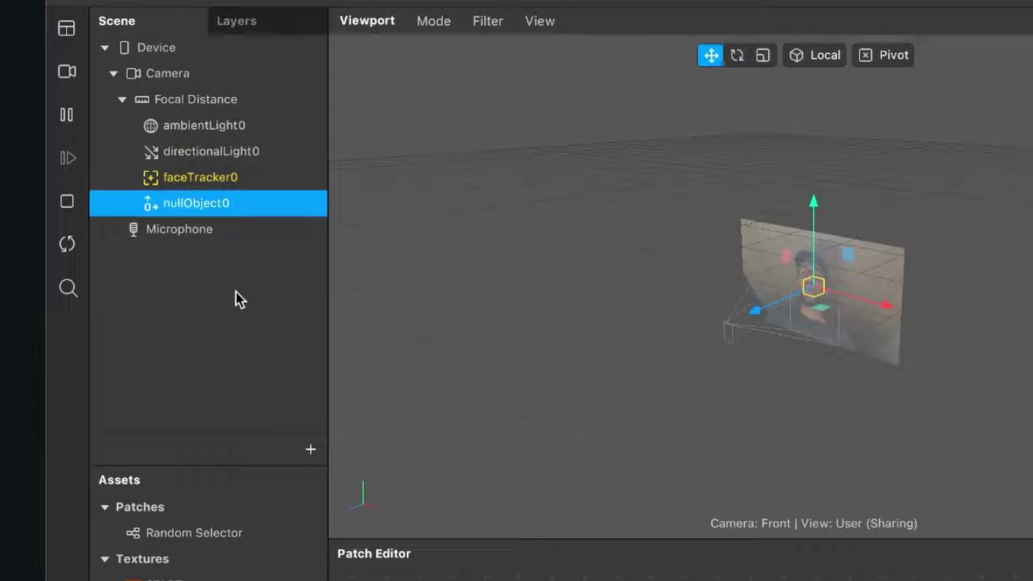
{"action": "left_click_drag", "start_coordinate": [188, 199], "coordinate": [193, 182]}
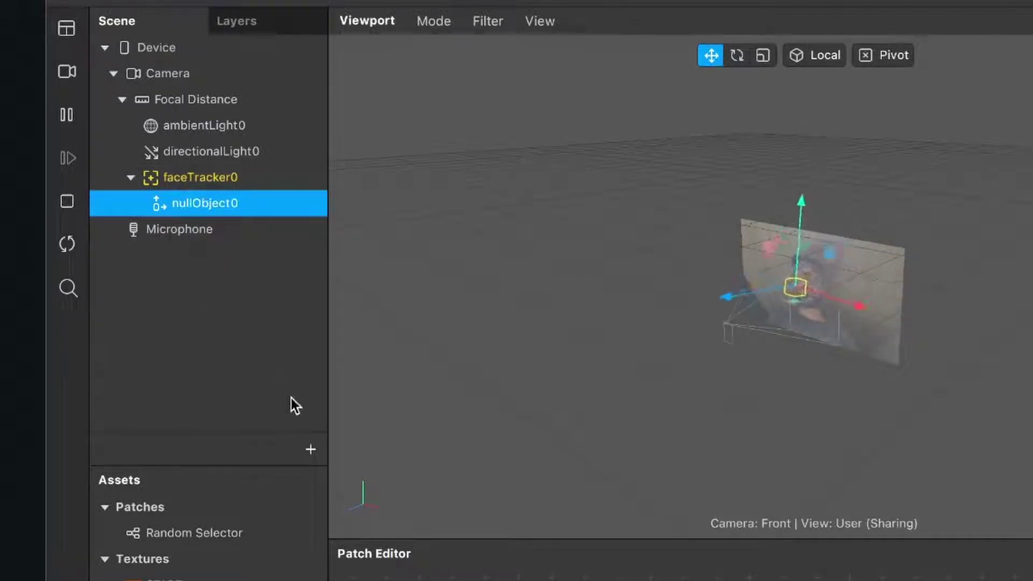
- Add two planes to the scene and nest both of them under nullObject0
{"action": "left_click", "coordinate": [308, 443]}
{"action": "type", "text": "plan"}
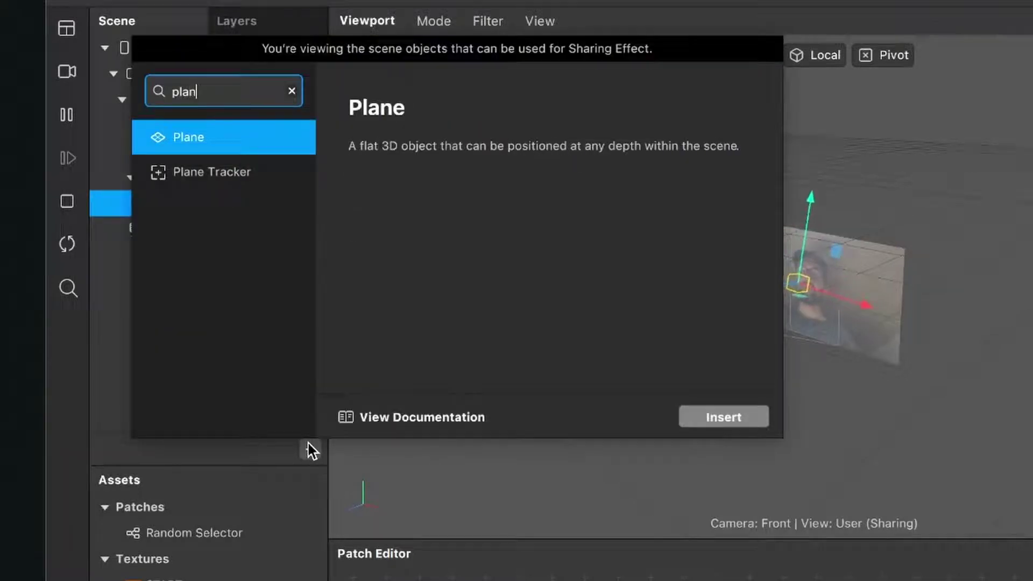
{"action": "left_click", "coordinate": [743, 419]}
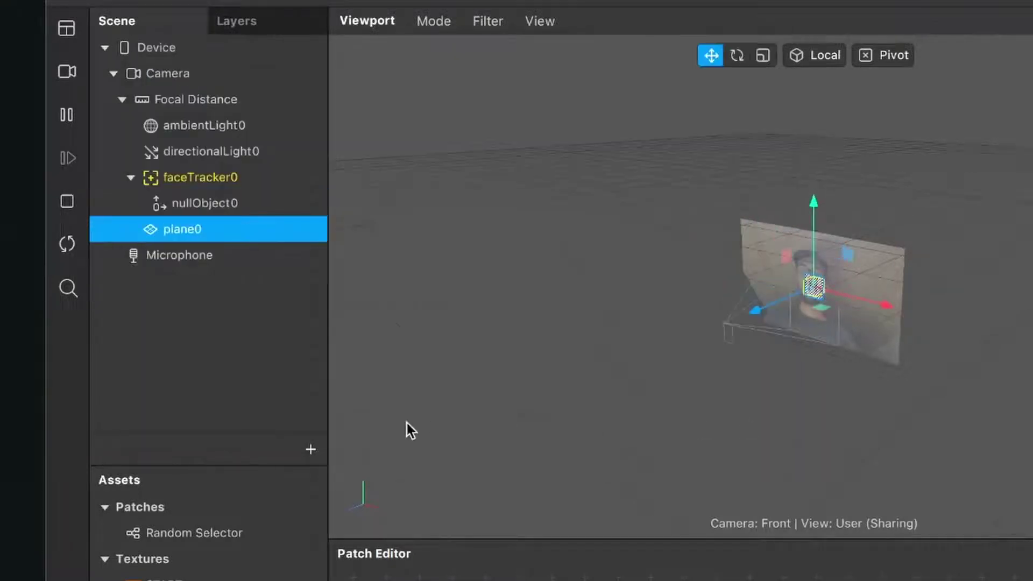
{"action": "left_click", "coordinate": [315, 445]}
{"action": "type", "text": "pla"}
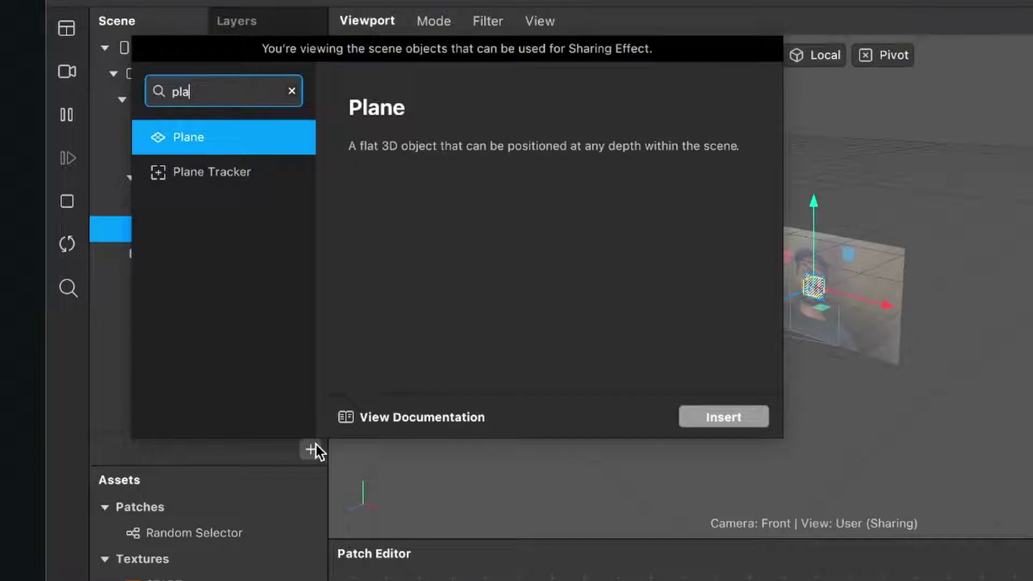
{"action": "key", "text": "Return"}
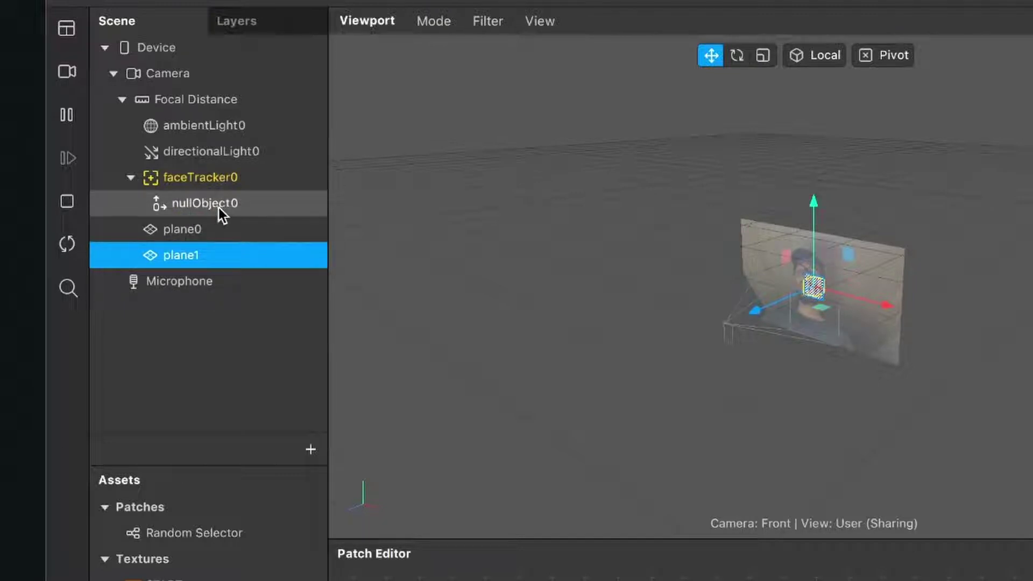
{"action": "left_click", "coordinate": [204, 230]}
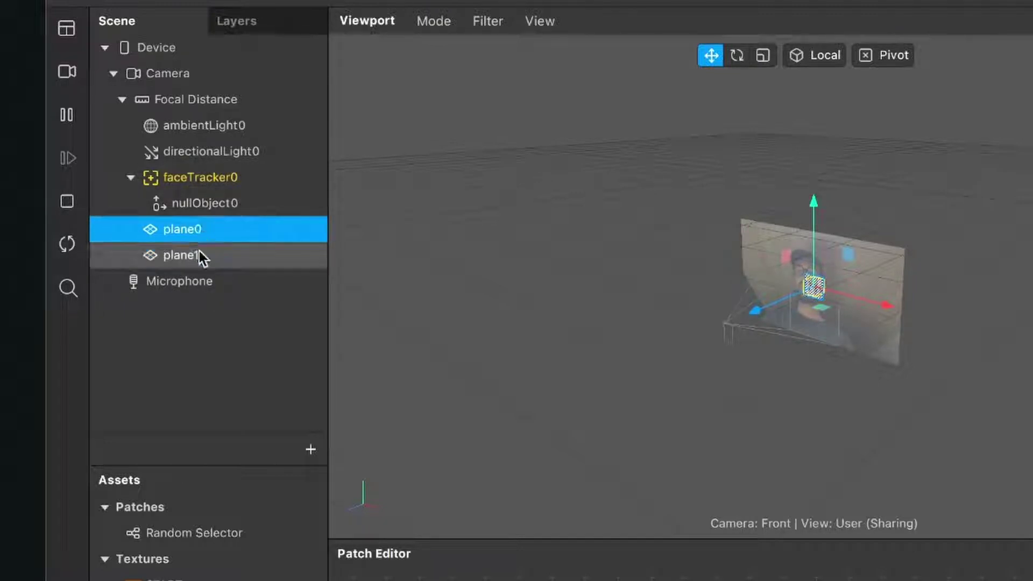
{"action": "left_click", "coordinate": [199, 251], "text": "shift"}
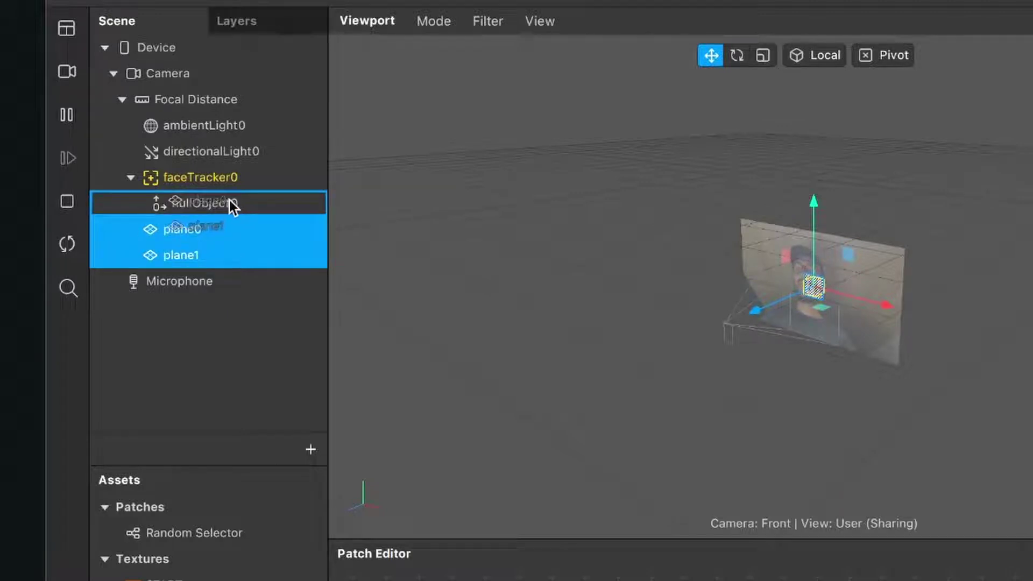
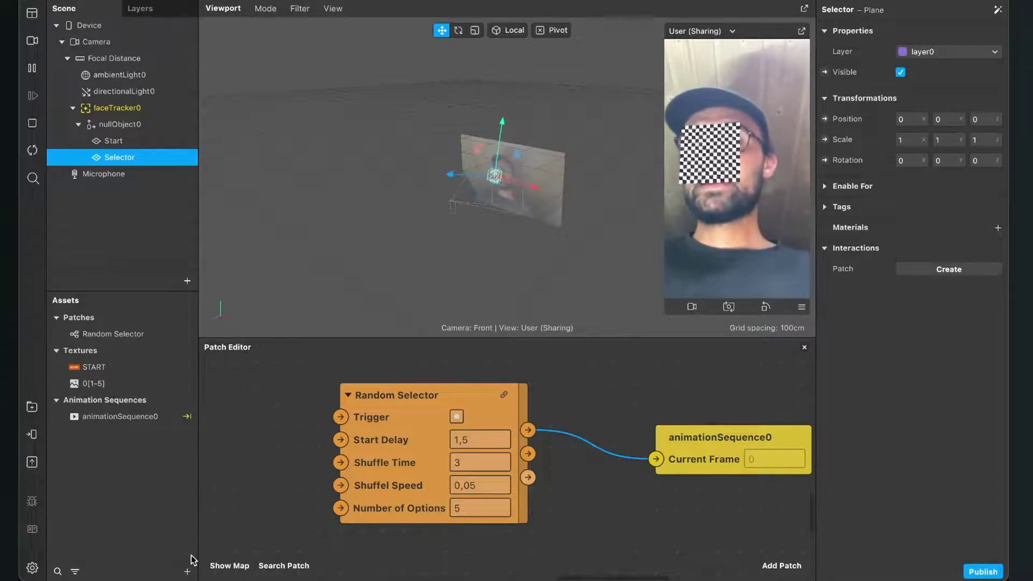
- Create two new materials in the assets, naming one Start and the other Selector
{"action": "left_click", "coordinate": [187, 571]}
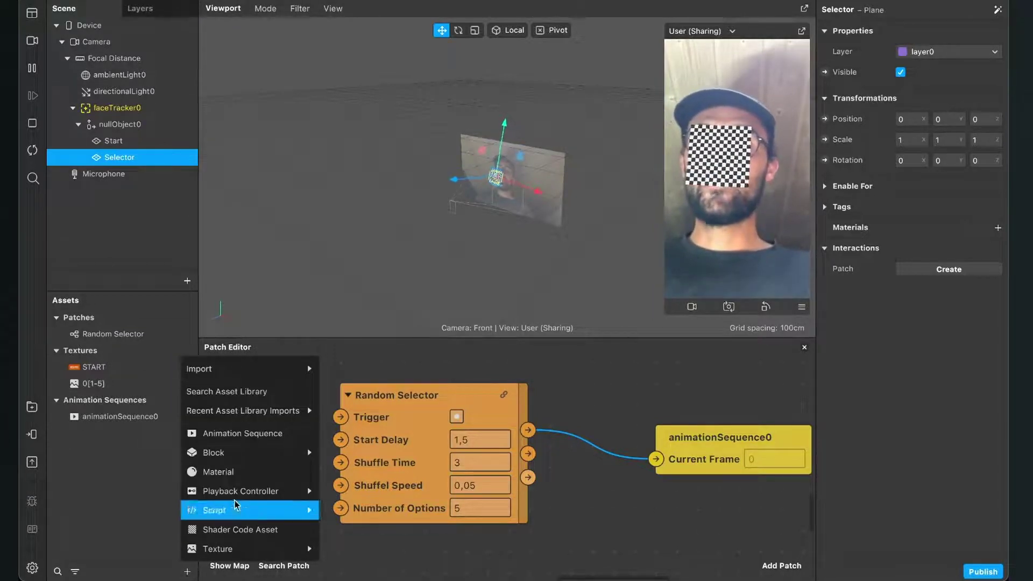
{"action": "left_click", "coordinate": [245, 476]}
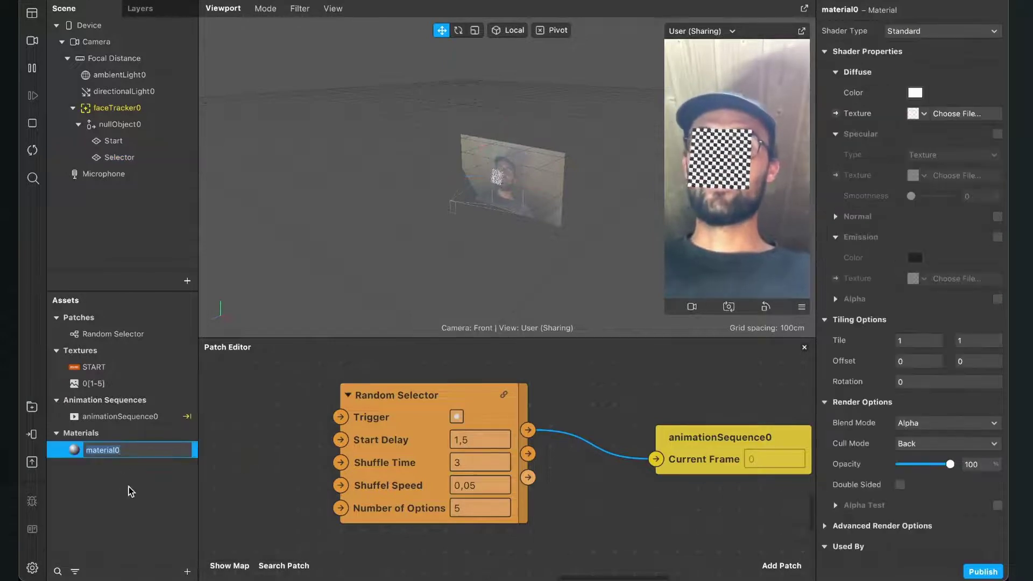
{"action": "type", "text": "Start"}
{"action": "key", "text": "Return"}
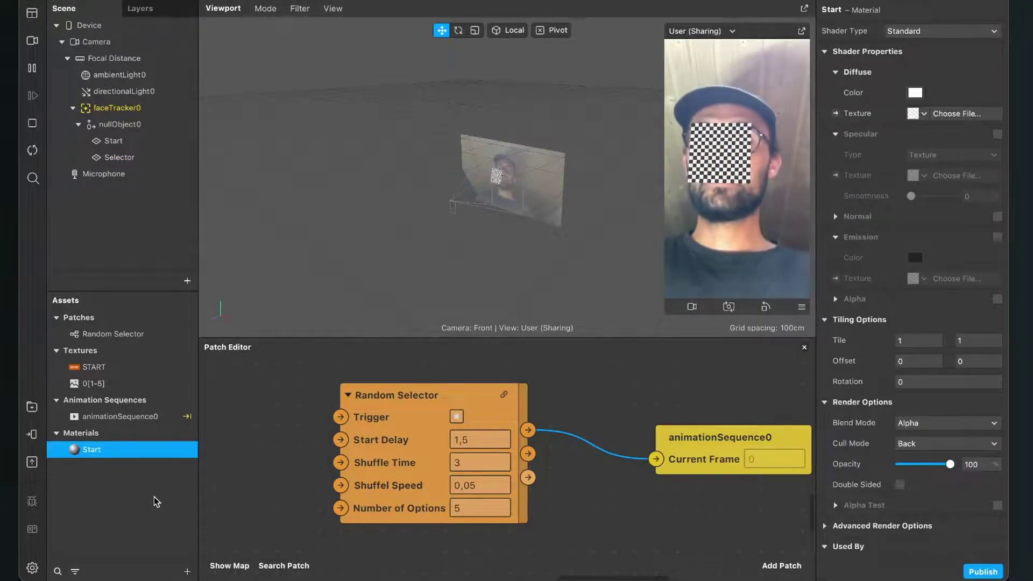
{"action": "left_click", "coordinate": [187, 571]}
{"action": "left_click", "coordinate": [235, 476]}
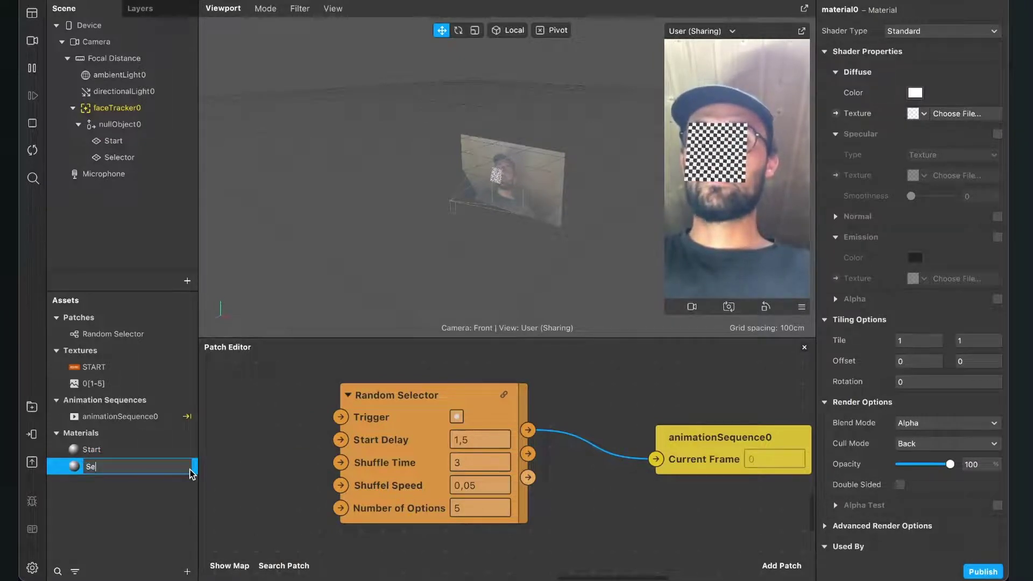
{"action": "type", "text": "Selector"}
{"action": "key", "text": "Return"}
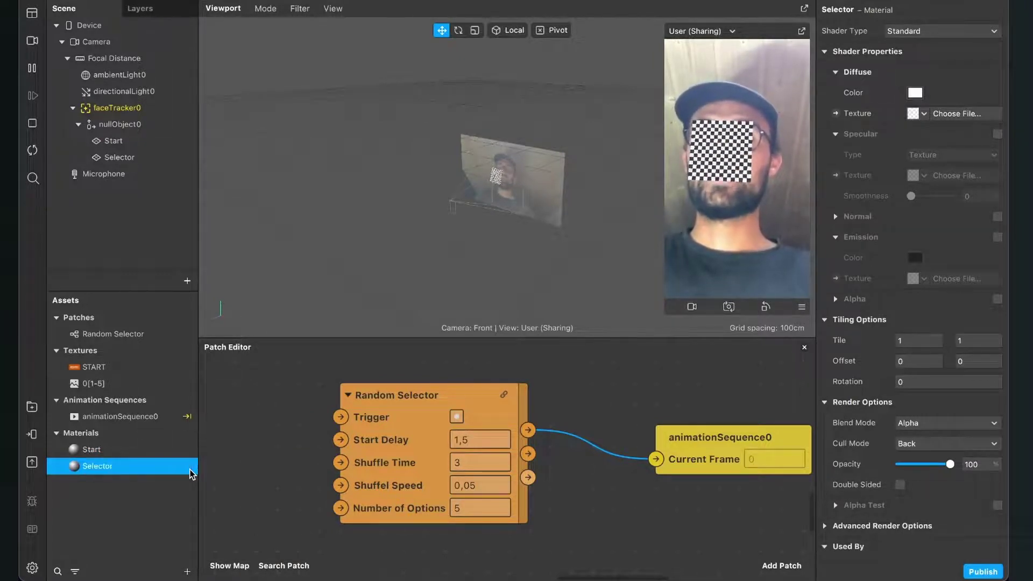
{"action": "left_click", "coordinate": [130, 450]}
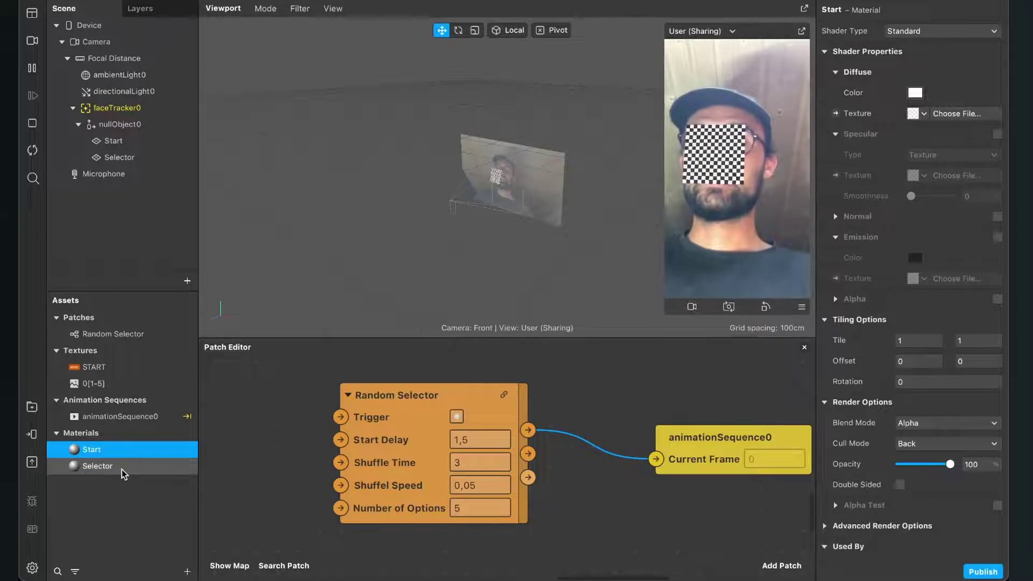
{"action": "left_click", "coordinate": [123, 467], "text": "shift"}
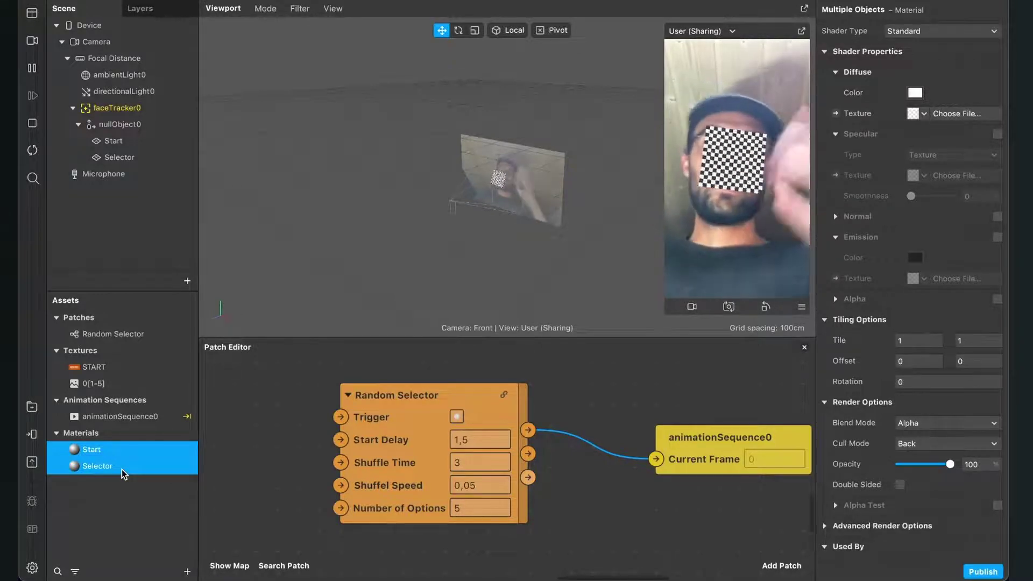
{"action": "left_click", "coordinate": [124, 490]}
- Set the shader type of both the Start material and the Selector material to Flat
{"action": "left_click", "coordinate": [94, 449]}
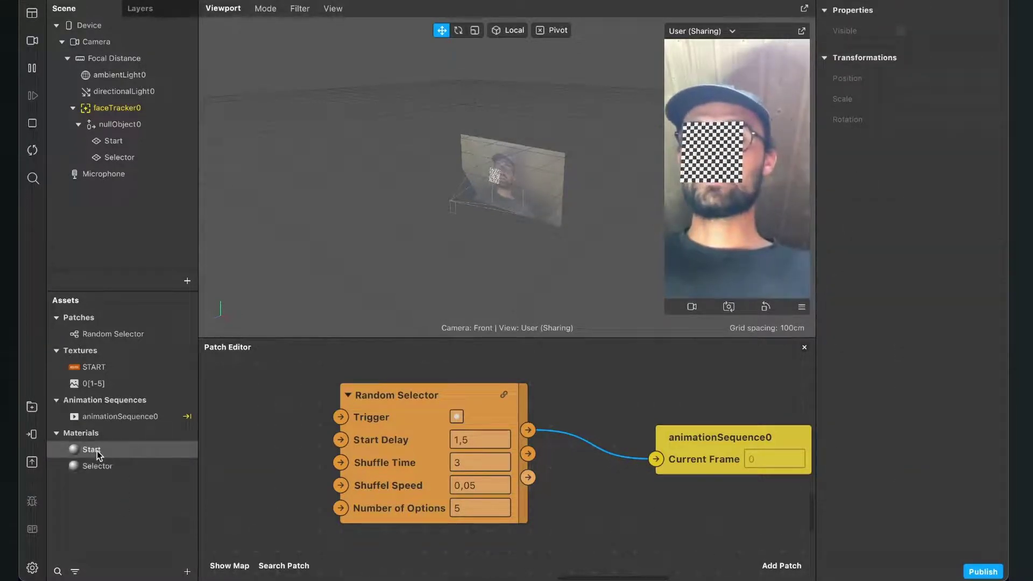
{"action": "left_click", "coordinate": [922, 33]}
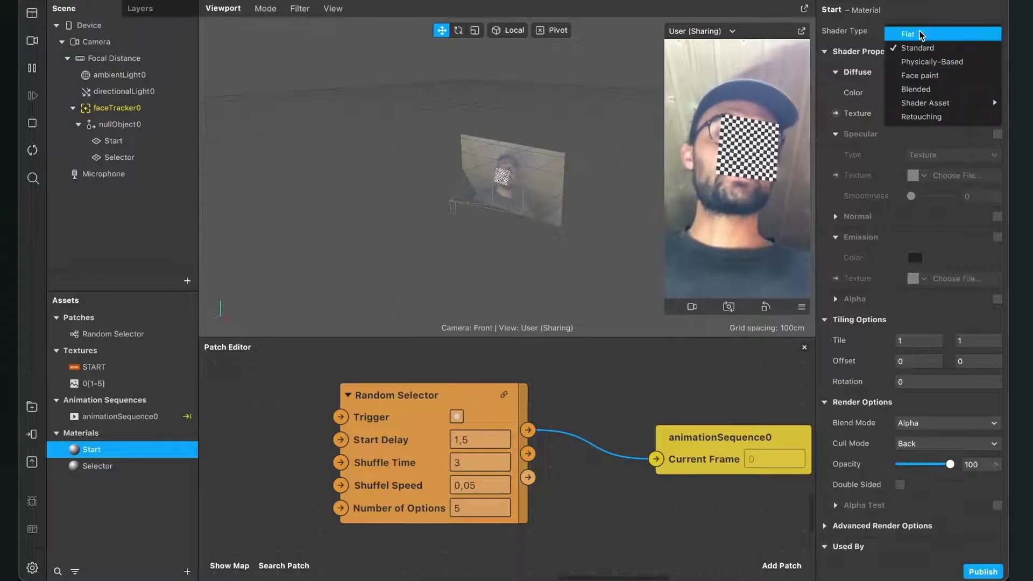
{"action": "left_click", "coordinate": [919, 35]}
{"action": "left_click", "coordinate": [119, 467]}
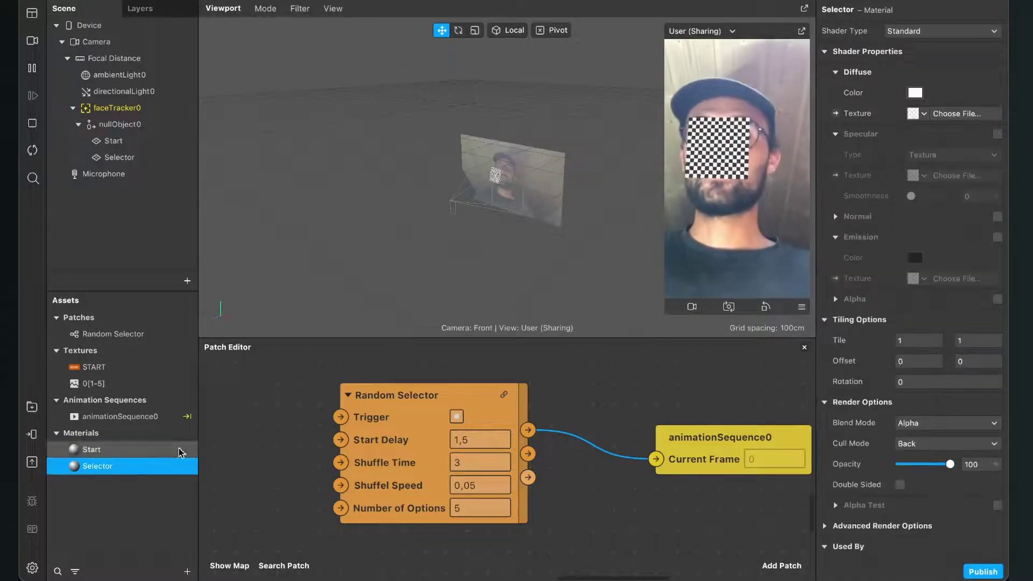
{"action": "left_click", "coordinate": [941, 33]}
{"action": "left_click", "coordinate": [941, 31]}
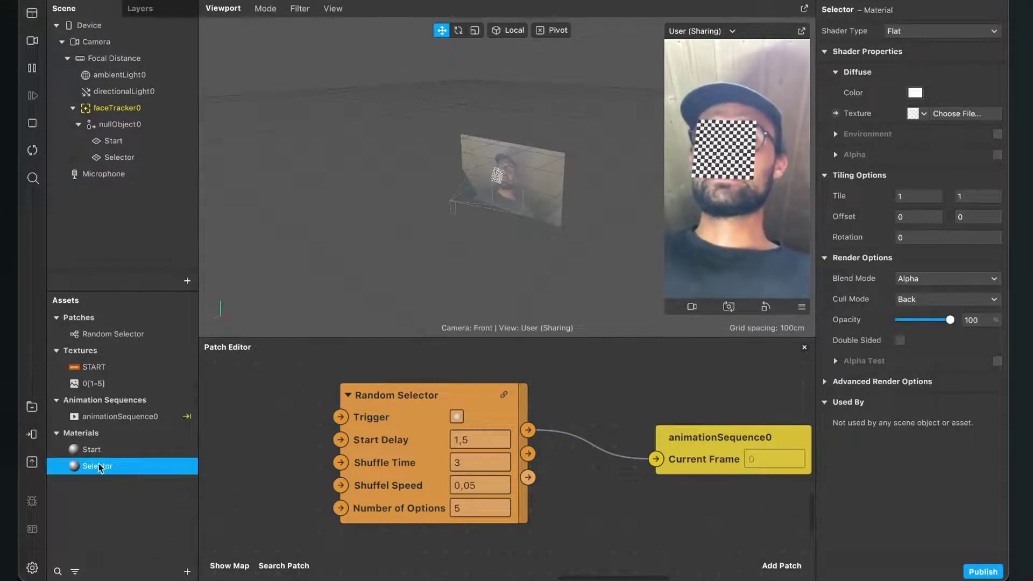
- Set the Start material's diffuse texture to START and the Selector material's diffuse texture to animationSequence0
{"action": "double_click", "coordinate": [93, 451]}
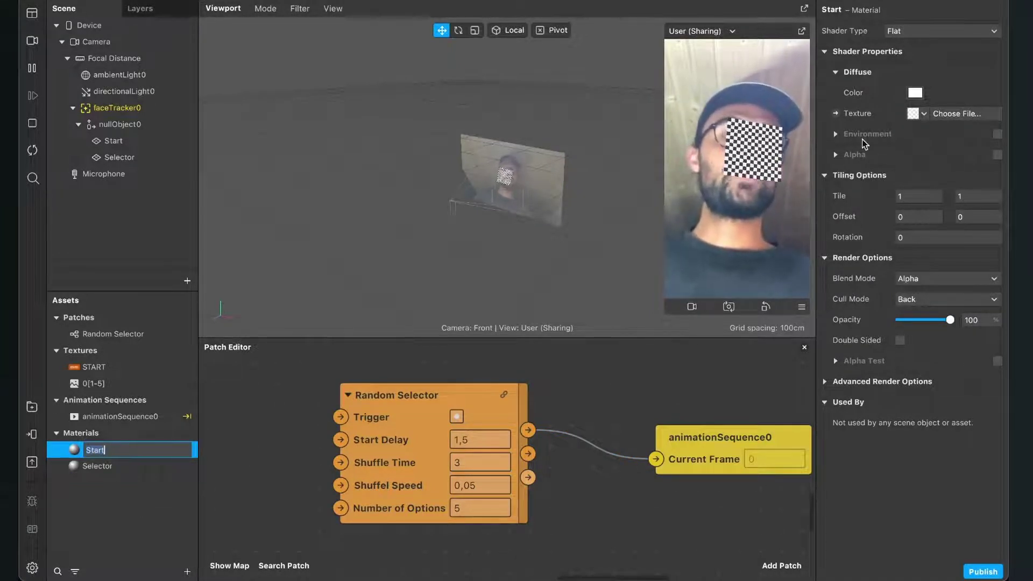
{"action": "left_click", "coordinate": [924, 114]}
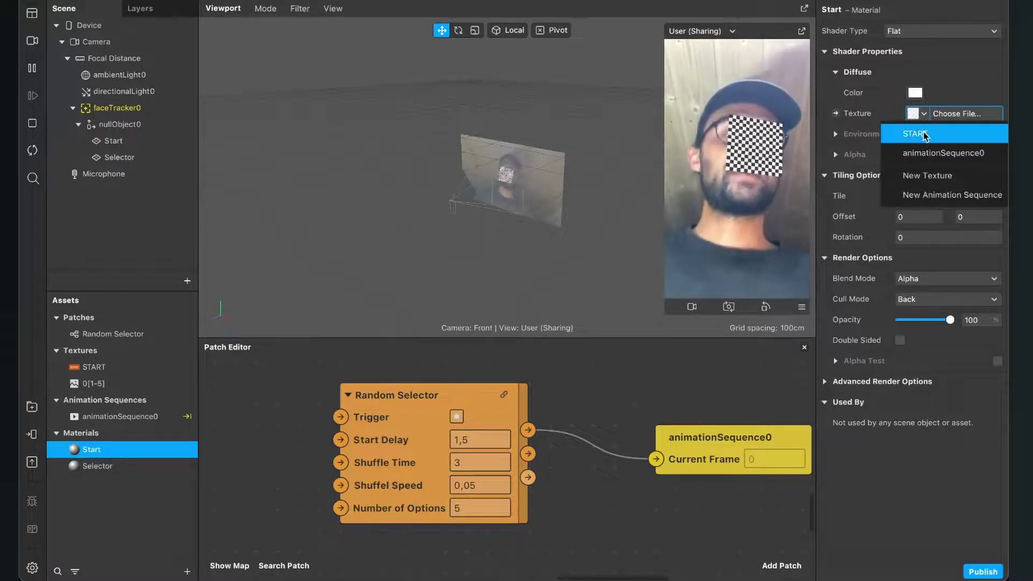
{"action": "left_click", "coordinate": [914, 133]}
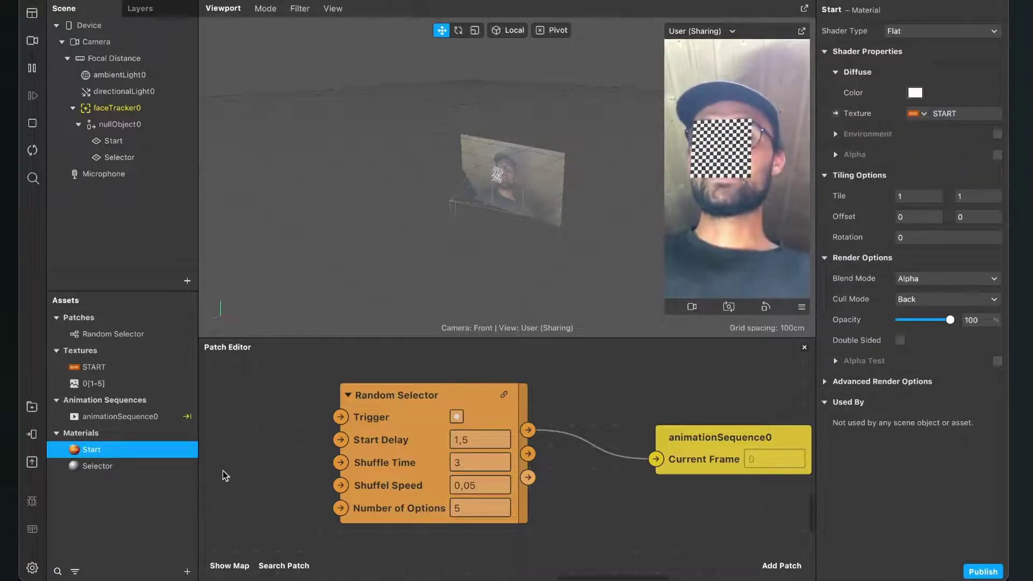
{"action": "left_click", "coordinate": [116, 465]}
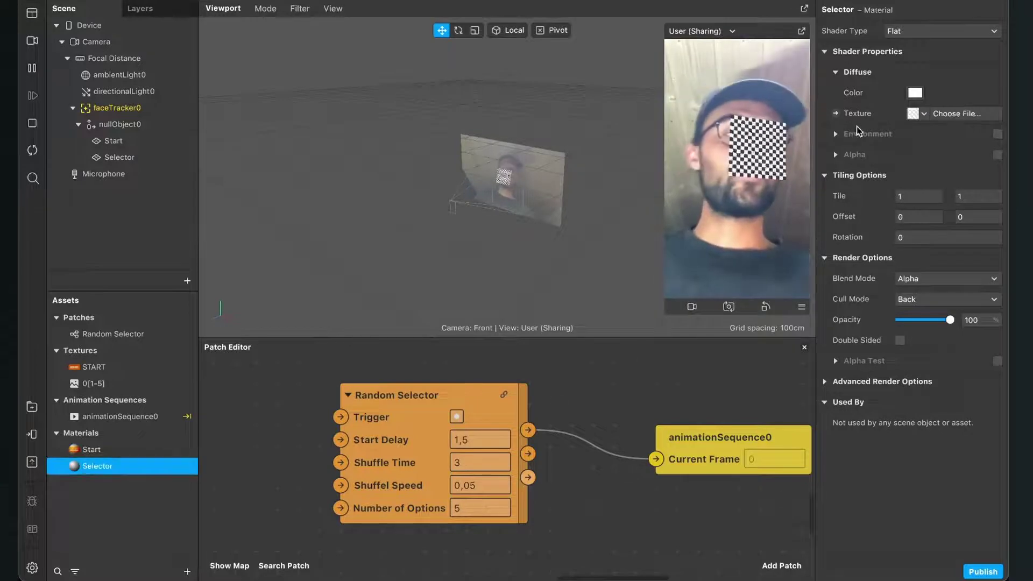
{"action": "left_click", "coordinate": [920, 113]}
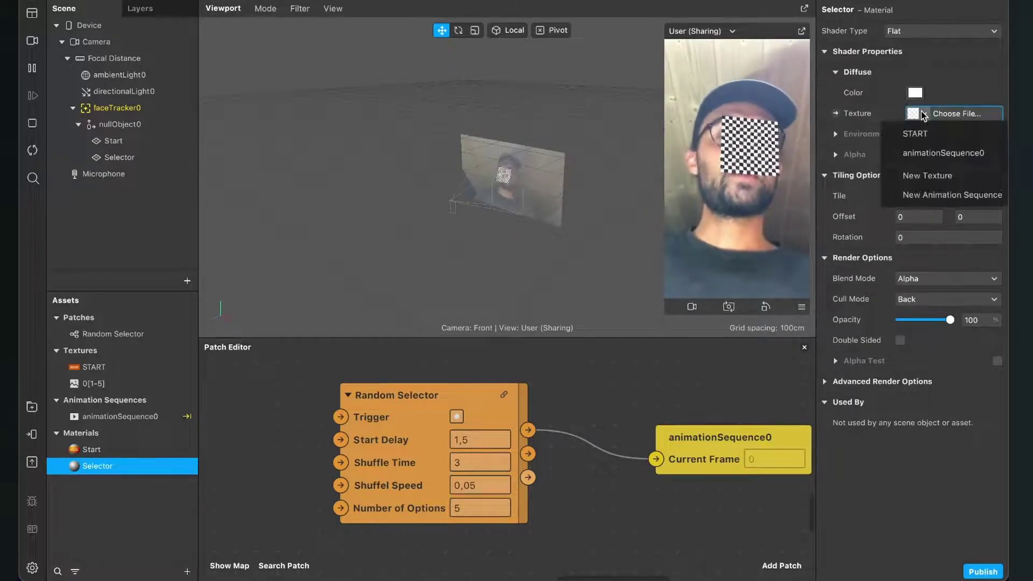
{"action": "left_click", "coordinate": [929, 154]}
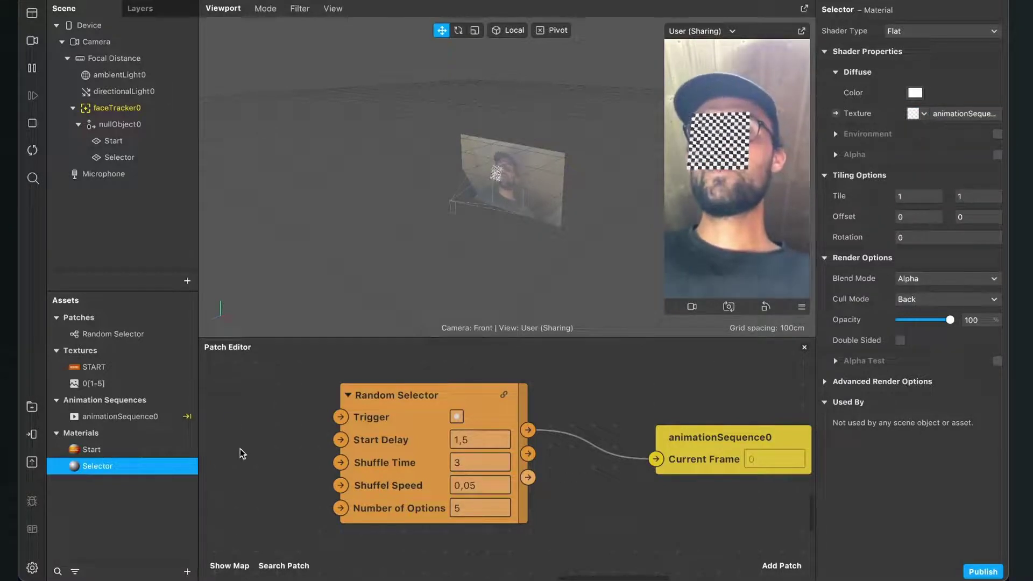
- Assign the Start material to the Start plane under nullObject0
{"action": "left_click", "coordinate": [125, 143]}
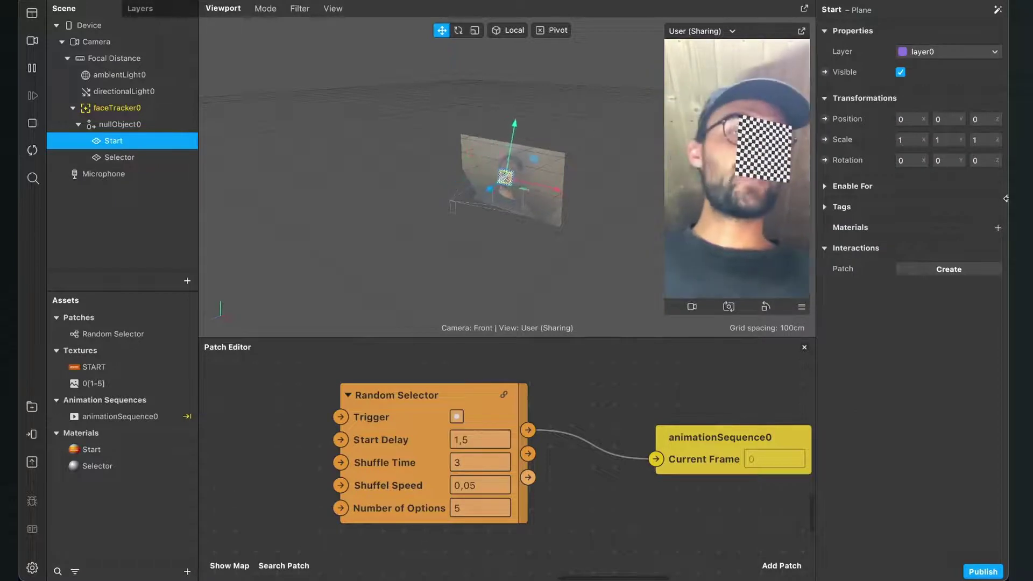
{"action": "left_click", "coordinate": [997, 228]}
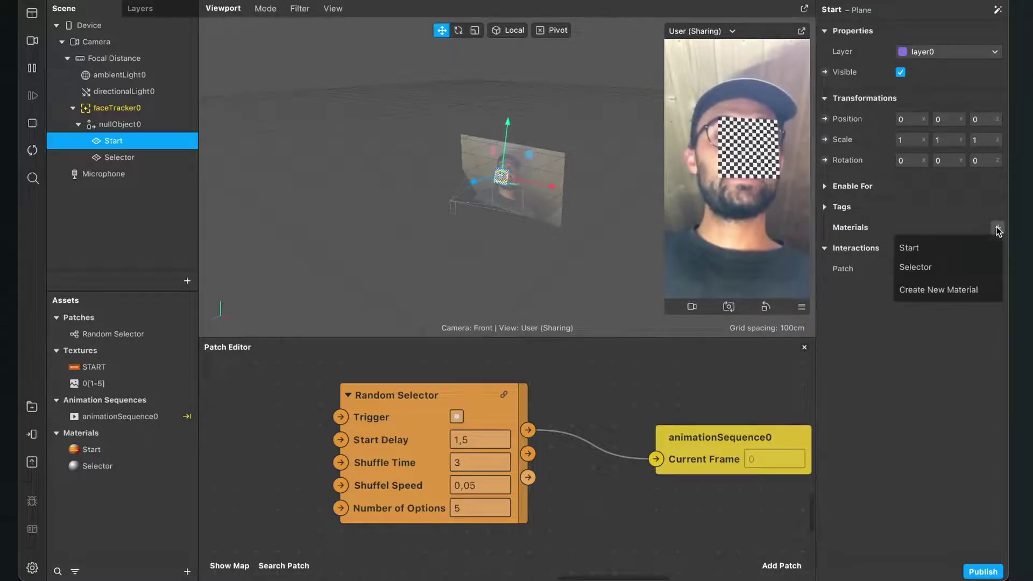
{"action": "left_click", "coordinate": [962, 243]}
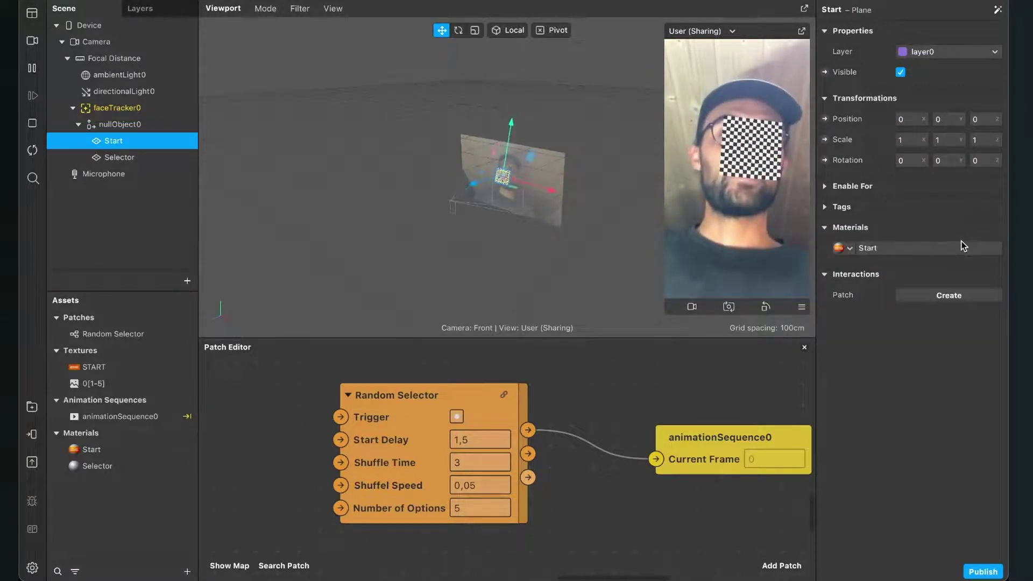
- Assign the Selector material to the Selector plane under nullObject0
{"action": "left_click", "coordinate": [131, 159]}
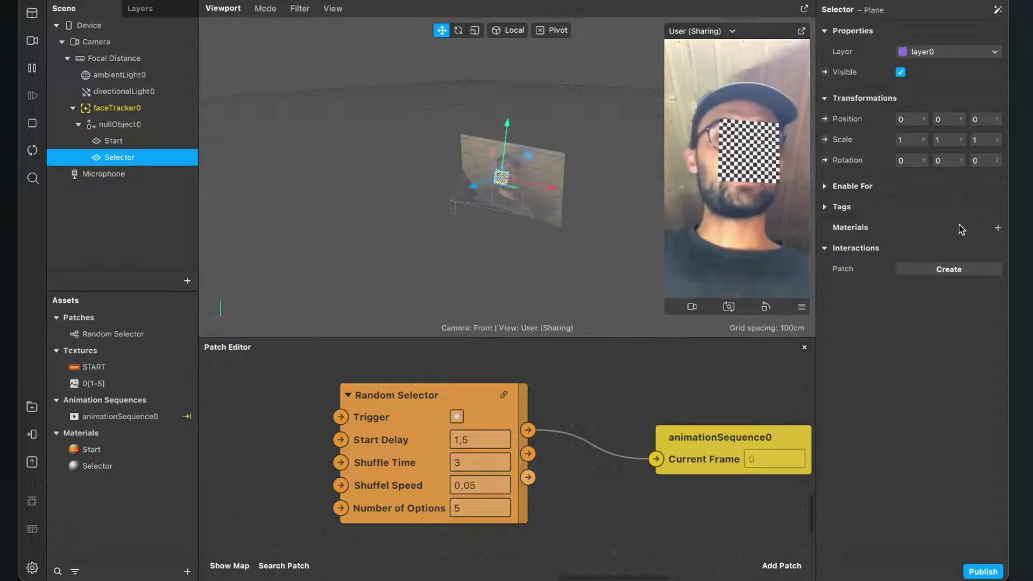
{"action": "left_click", "coordinate": [997, 226]}
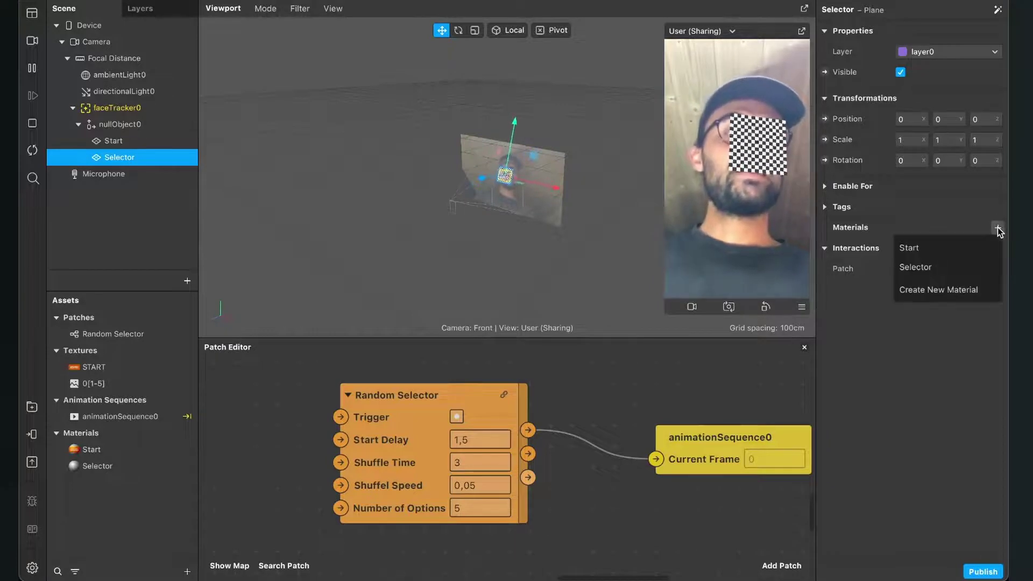
{"action": "left_click", "coordinate": [954, 269]}
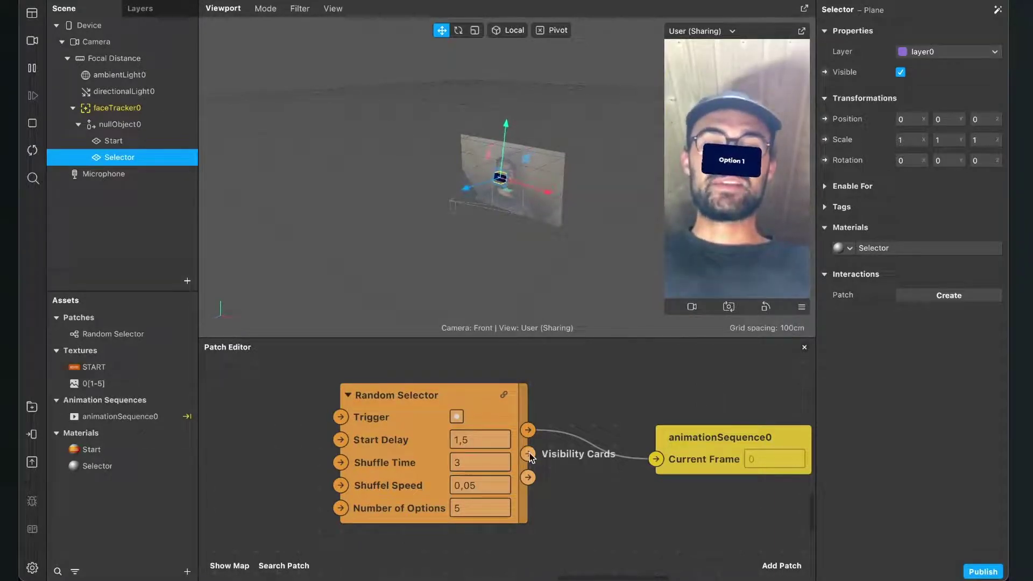
- Create a Visible patch for the Start plane and connect the Random Selector's Visibility Start Card output to it
{"action": "left_click_drag", "start_coordinate": [702, 441], "coordinate": [703, 420]}
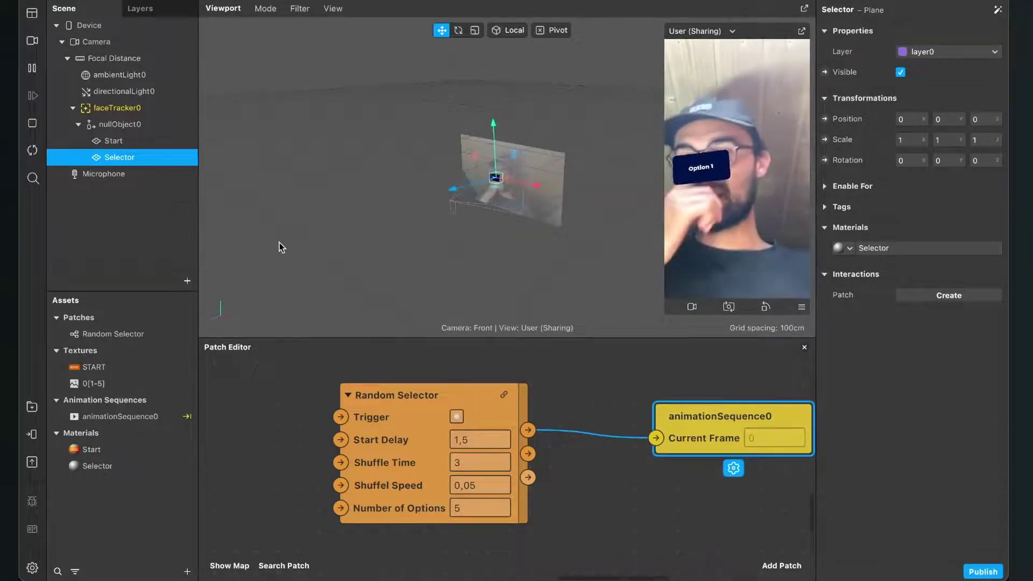
{"action": "left_click", "coordinate": [121, 143]}
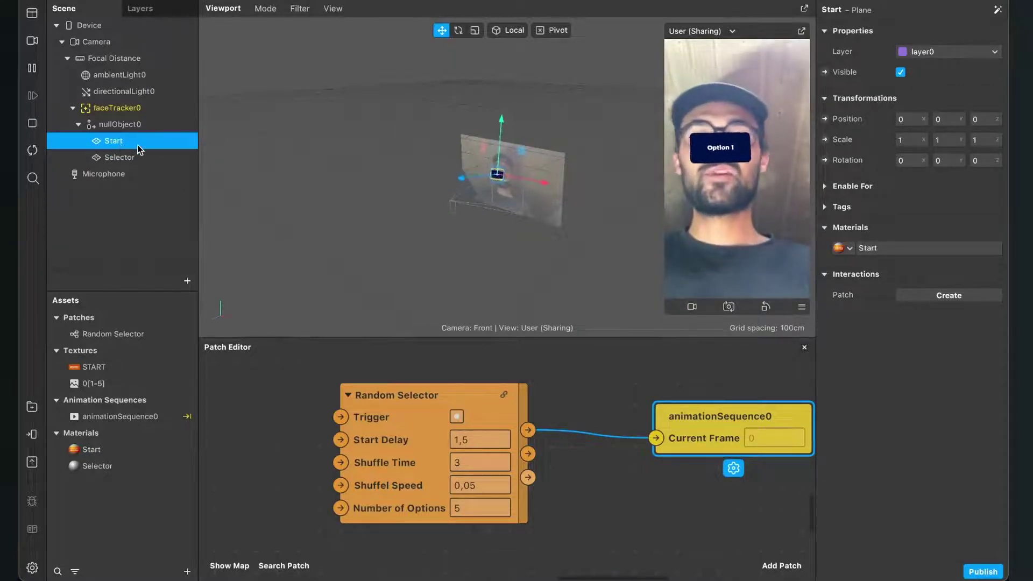
{"action": "left_click", "coordinate": [824, 72]}
{"action": "left_click_drag", "start_coordinate": [725, 435], "coordinate": [703, 392]}
{"action": "left_click_drag", "start_coordinate": [553, 507], "coordinate": [679, 459]}
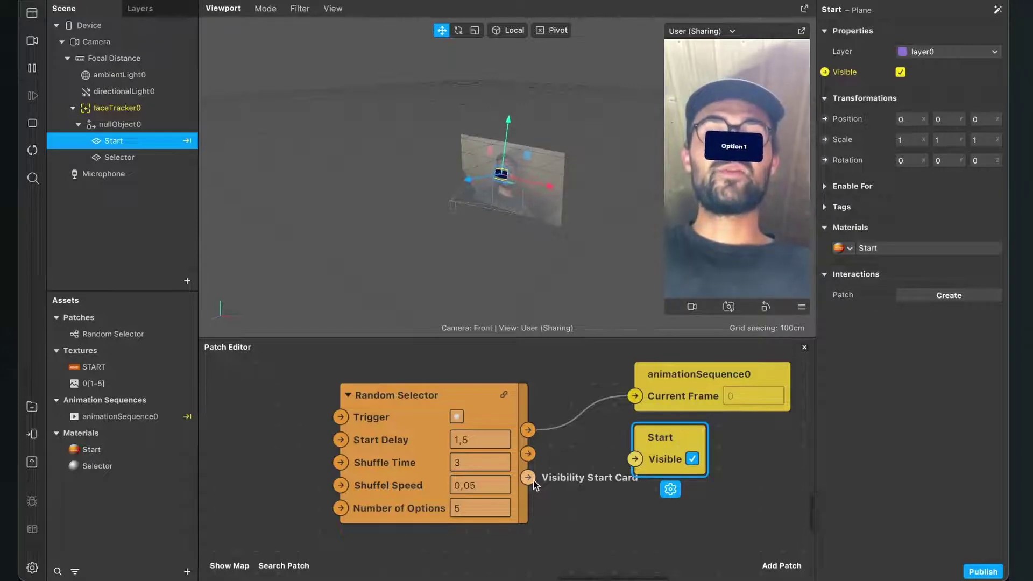
{"action": "left_click_drag", "start_coordinate": [528, 477], "coordinate": [685, 506]}
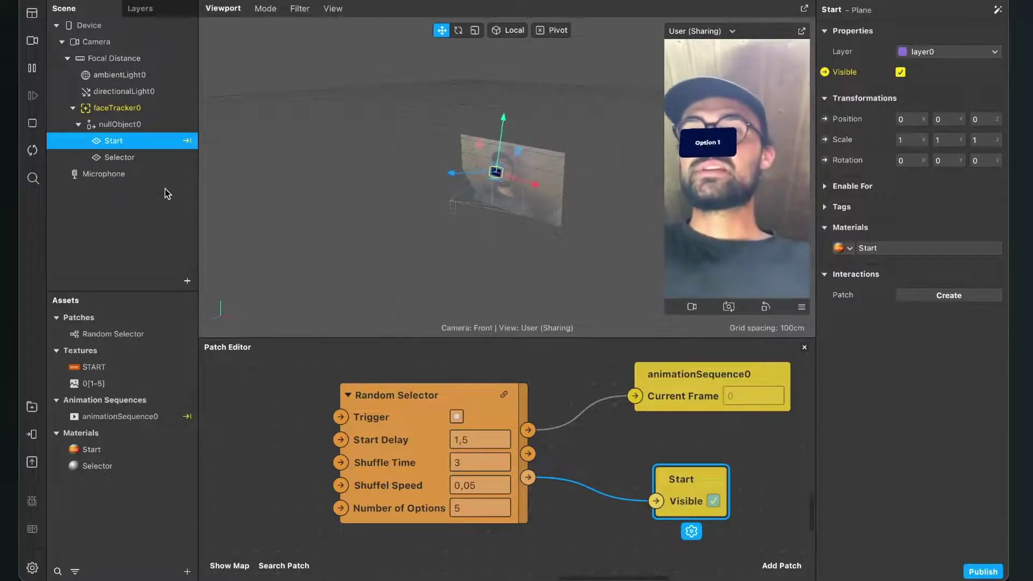
- Create a Visible patch for the Selector plane and connect the Random Selector's Visibility Cards output to it
{"action": "left_click", "coordinate": [137, 158]}
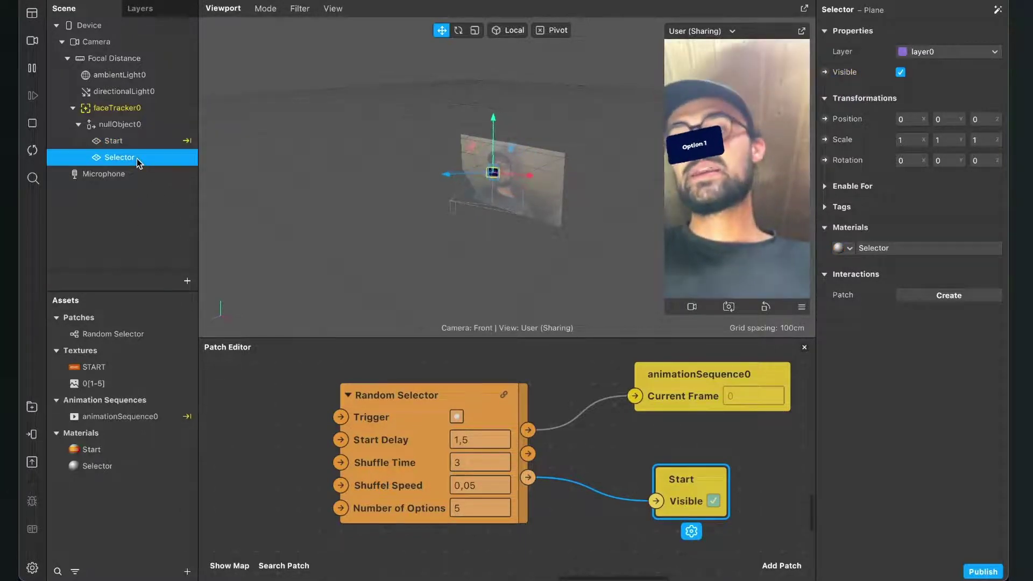
{"action": "left_click", "coordinate": [825, 72]}
{"action": "left_click_drag", "start_coordinate": [672, 510], "coordinate": [672, 531]}
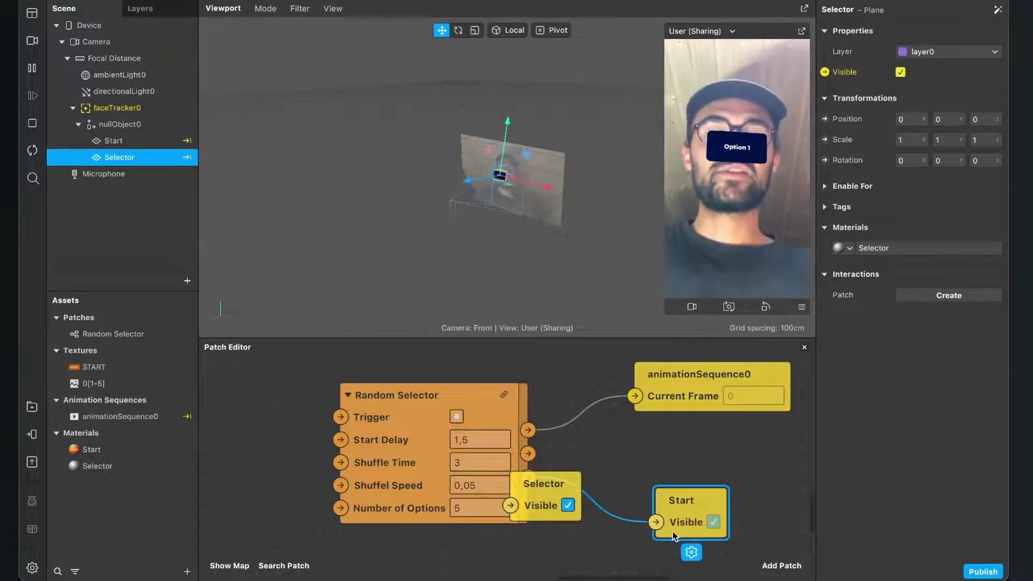
{"action": "left_click_drag", "start_coordinate": [544, 504], "coordinate": [671, 458]}
{"action": "left_click_drag", "start_coordinate": [527, 453], "coordinate": [635, 458]}
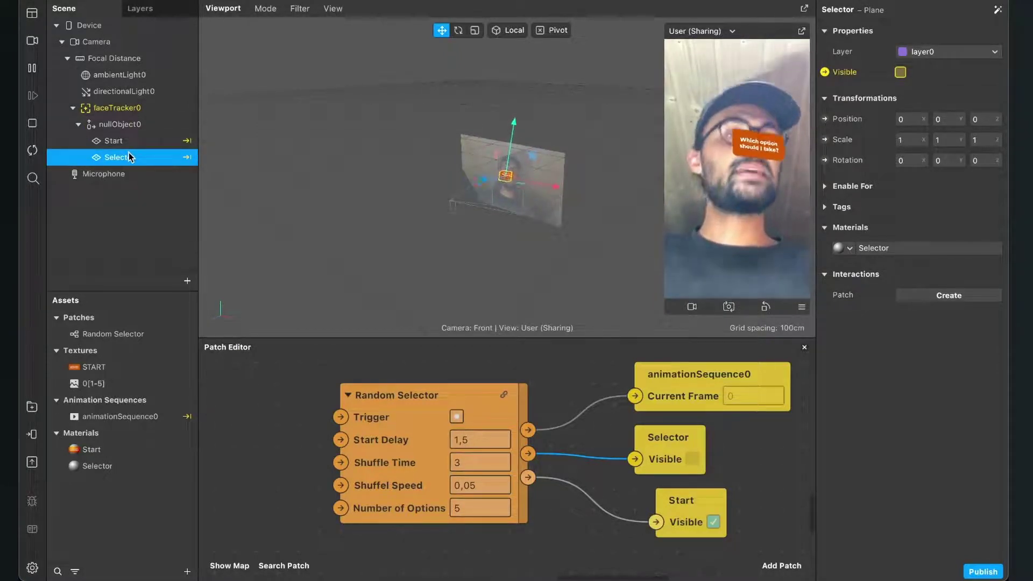
- Set the X and Y scale of nullObject0 to 1,5
{"action": "left_click", "coordinate": [118, 126]}
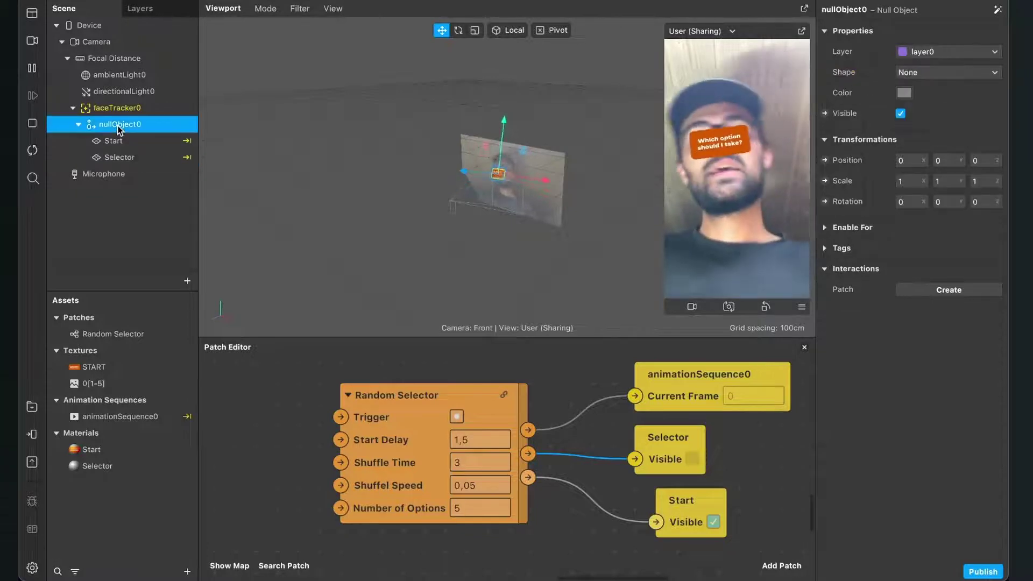
{"action": "left_click", "coordinate": [917, 181]}
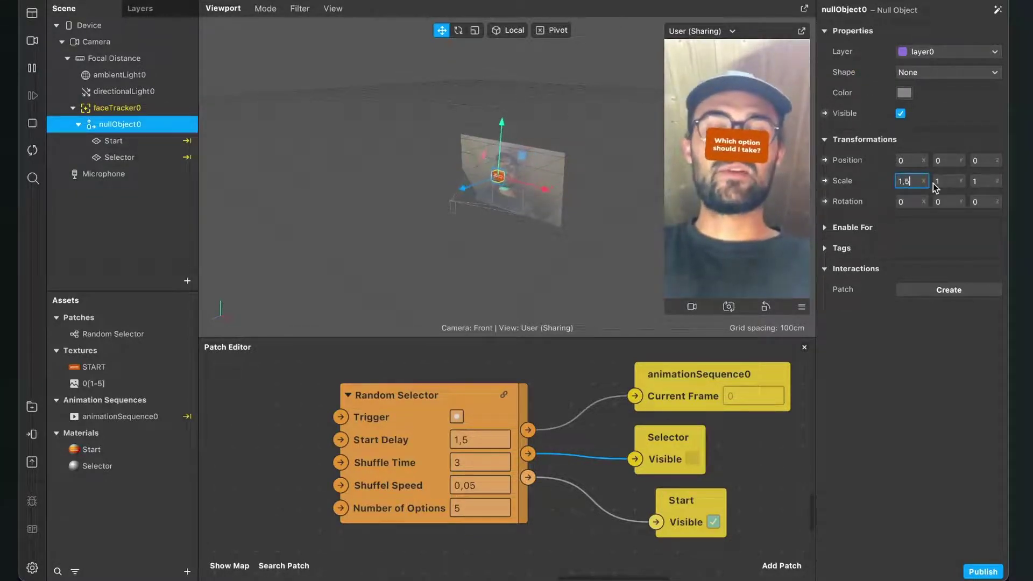
{"action": "type", "text": ",5"}
{"action": "key", "text": "Return"}
{"action": "left_click", "coordinate": [940, 182]}
{"action": "type", "text": ",5"}
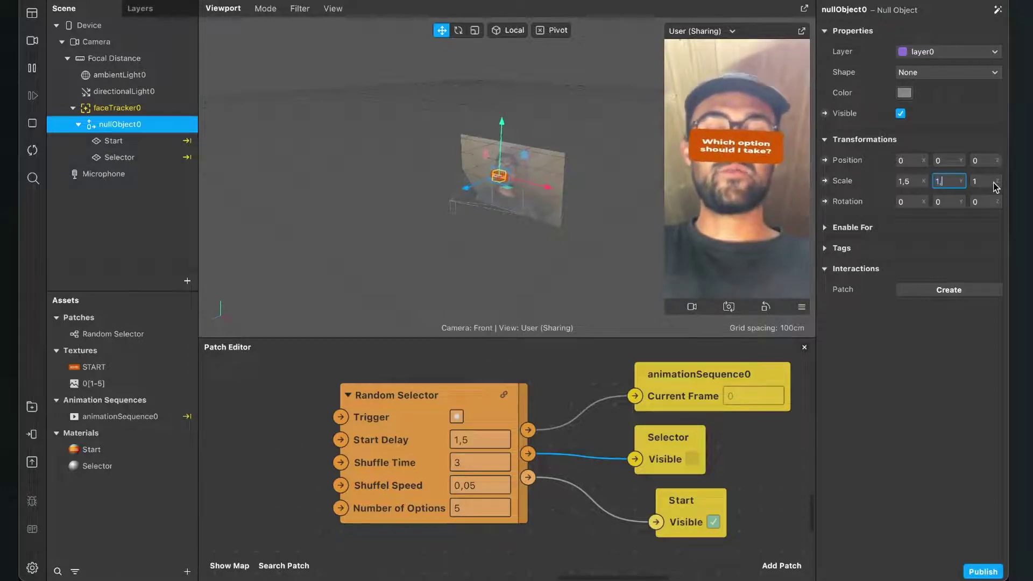
{"action": "key", "text": "Return"}
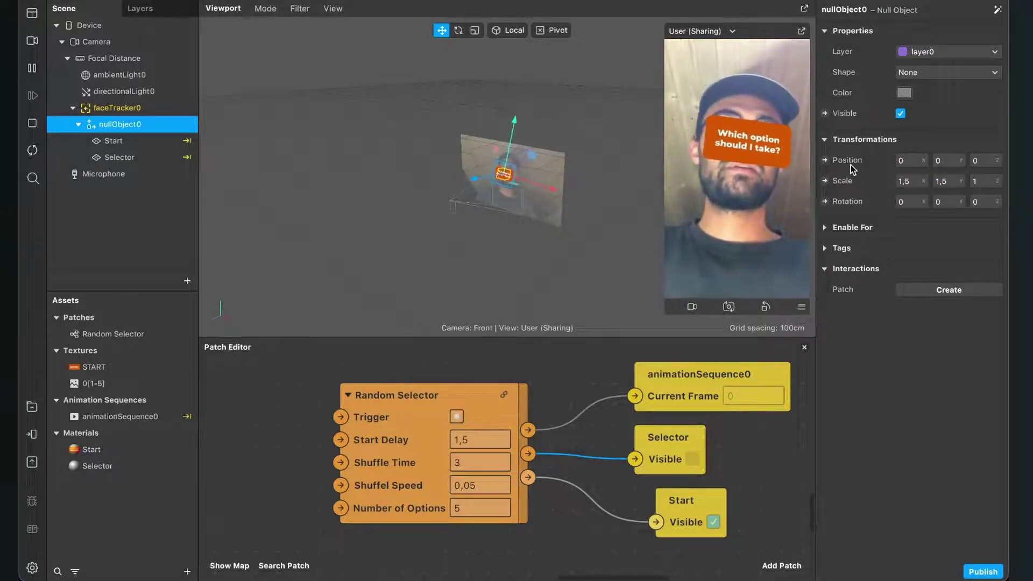
- Set the Y position of nullObject0 to 0,12 to raise the cards above the head
{"action": "left_click", "coordinate": [945, 164]}
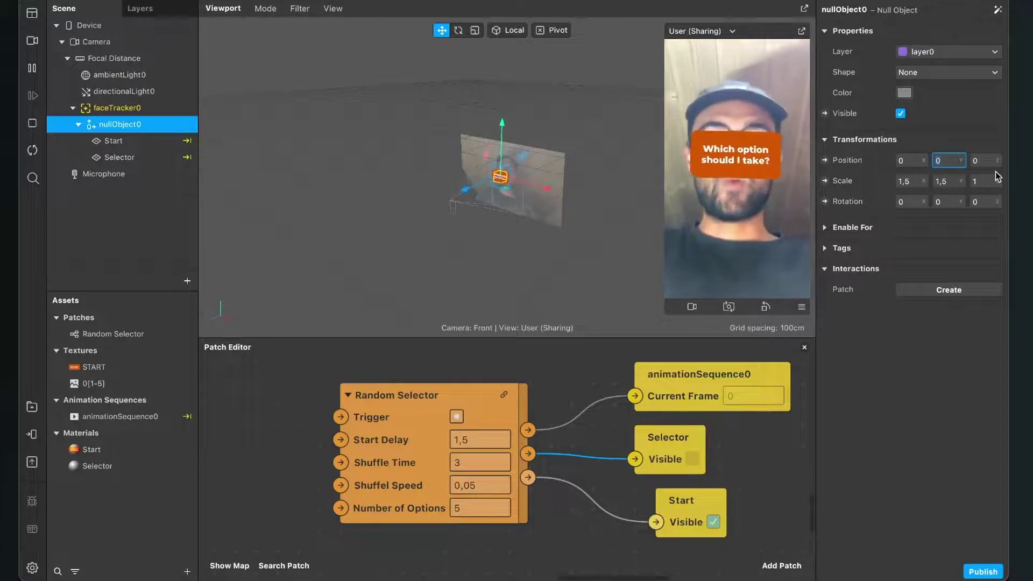
{"action": "type", "text": ",12"}
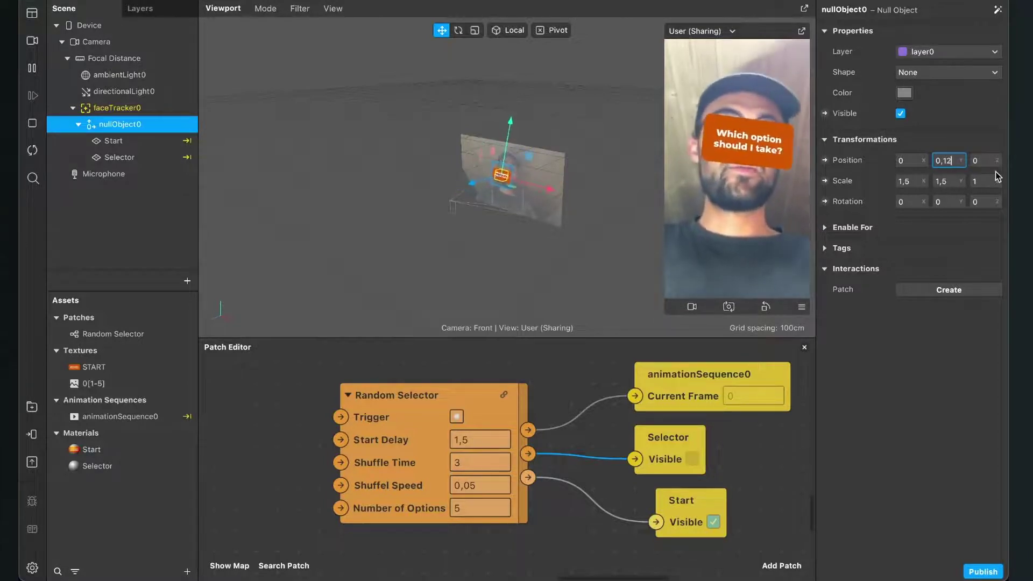
{"action": "key", "text": "Return"}
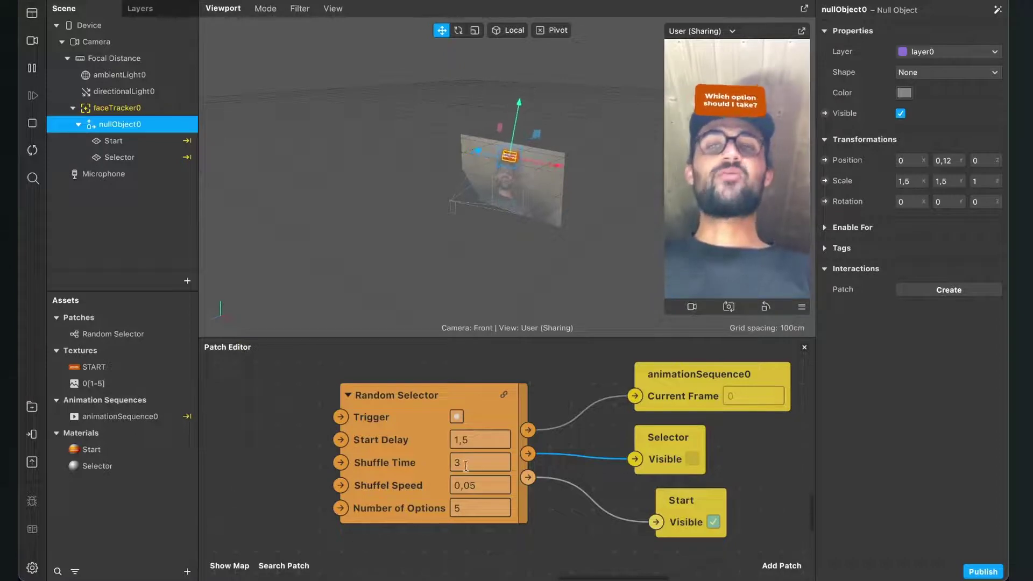
- Add a Screen Tap patch to the patch graph
{"action": "scroll", "coordinate": [381, 479], "scroll_direction": "left", "scroll_amount": 5}
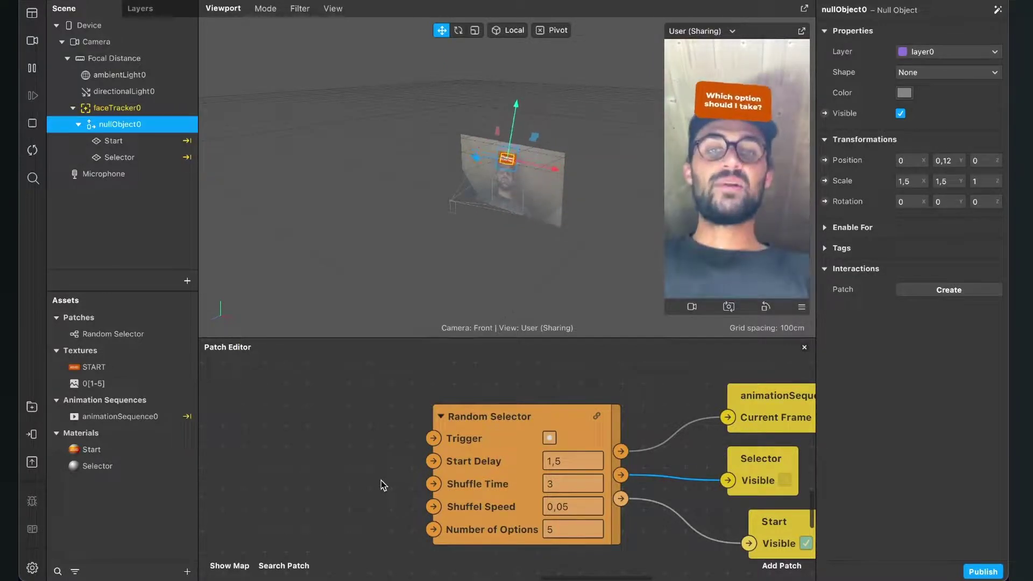
{"action": "scroll", "coordinate": [463, 485], "scroll_direction": "right", "scroll_amount": 3}
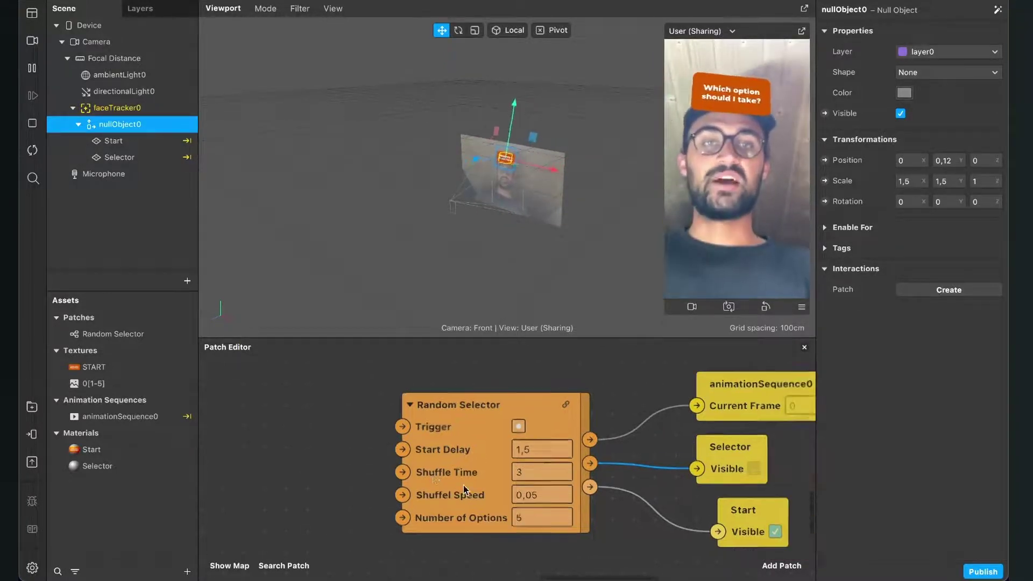
{"action": "scroll", "coordinate": [534, 486], "scroll_direction": "up", "scroll_amount": 1}
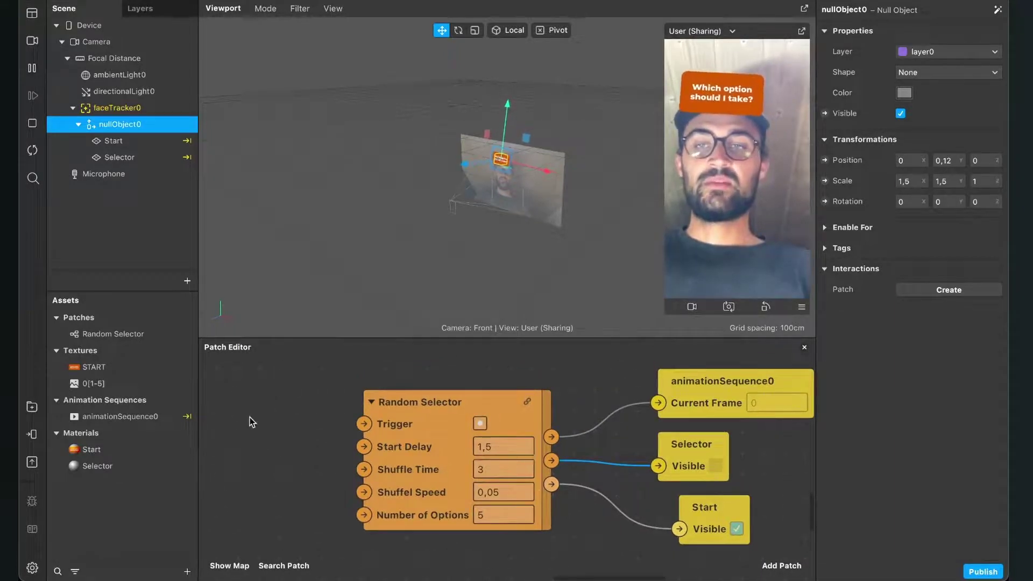
{"action": "left_click", "coordinate": [781, 565]}
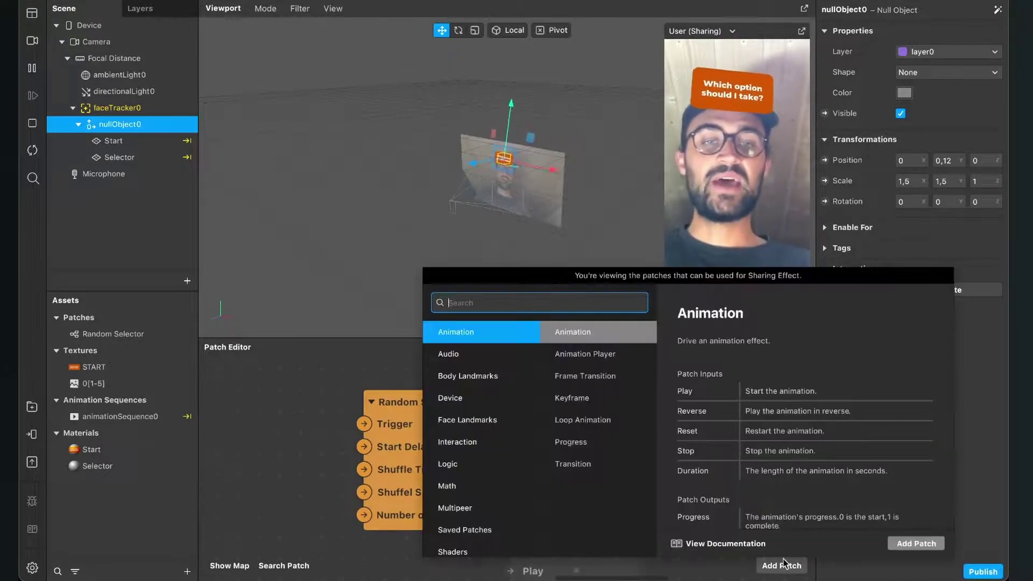
{"action": "type", "text": "scre"}
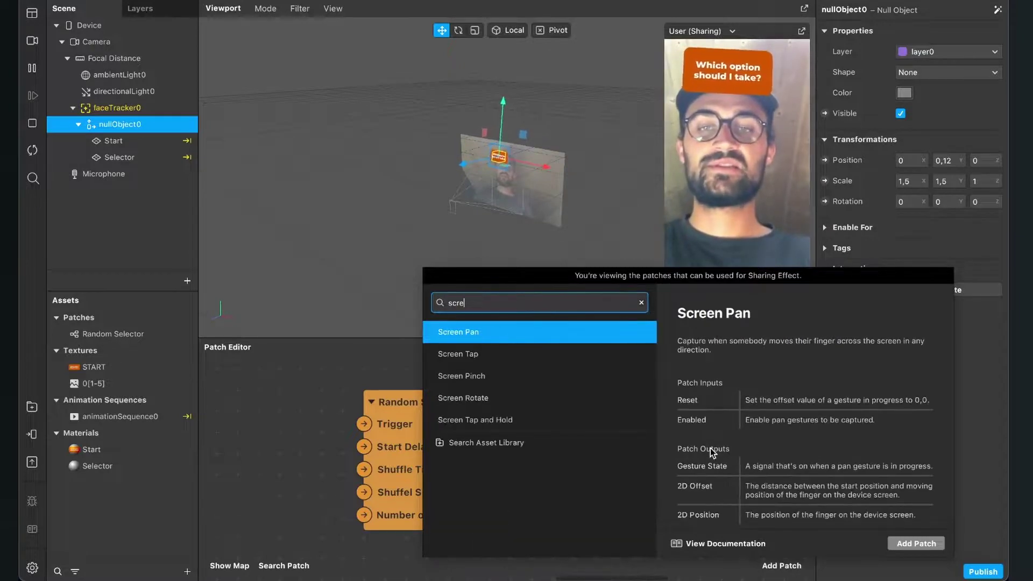
{"action": "key", "text": "Down"}
{"action": "key", "text": "Return"}
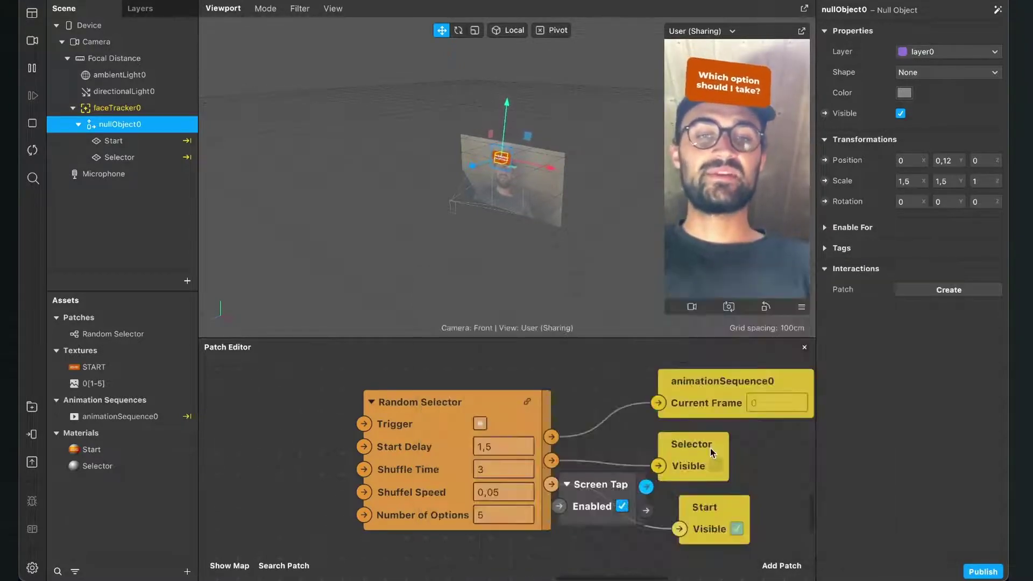
- Place the Screen Tap patch in front of the Random Selector and connect its Gesture State output to the Trigger input
{"action": "left_click_drag", "start_coordinate": [596, 512], "coordinate": [253, 474]}
{"action": "scroll", "coordinate": [317, 471], "scroll_direction": "left", "scroll_amount": 5}
{"action": "scroll", "coordinate": [317, 471], "scroll_direction": "down", "scroll_amount": 3}
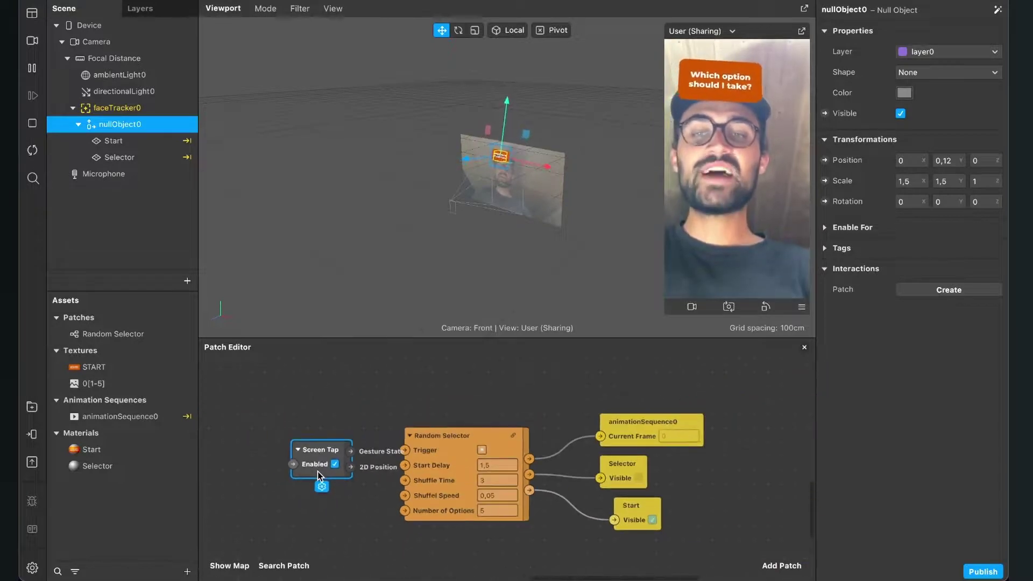
{"action": "left_click_drag", "start_coordinate": [317, 471], "coordinate": [274, 471]}
{"action": "scroll", "coordinate": [352, 473], "scroll_direction": "up", "scroll_amount": 2}
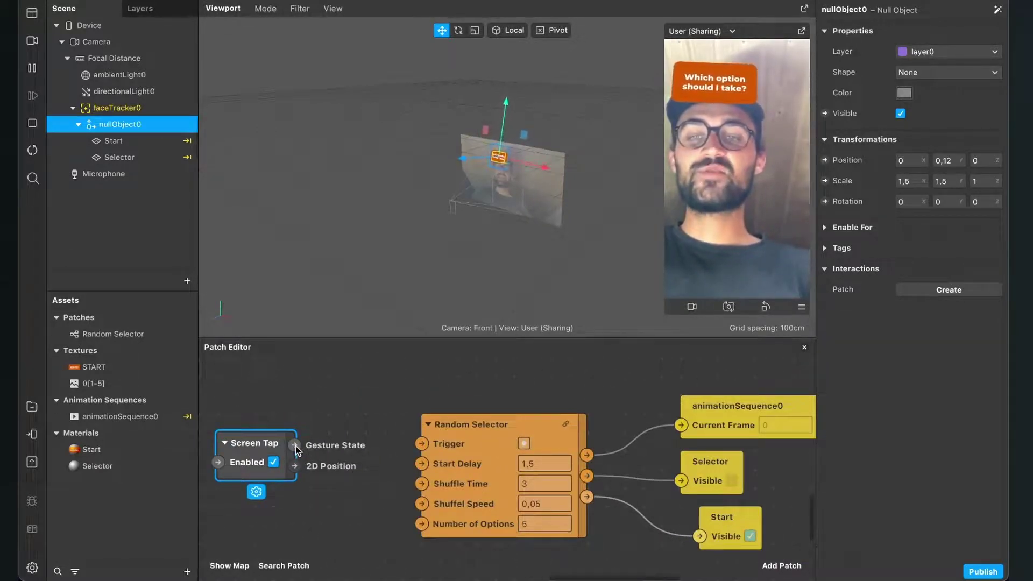
{"action": "left_click_drag", "start_coordinate": [295, 446], "coordinate": [422, 444]}
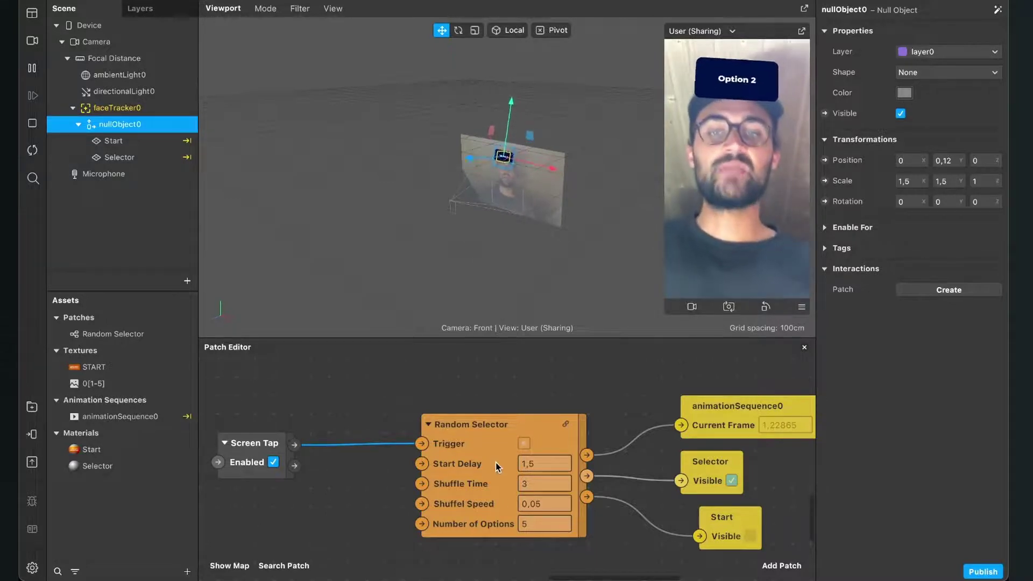
- Set the Random Selector's Shuffel Speed to 0,5, restart the effect and test it with a screen tap in the preview
{"action": "scroll", "coordinate": [457, 459], "scroll_direction": "up", "scroll_amount": 2}
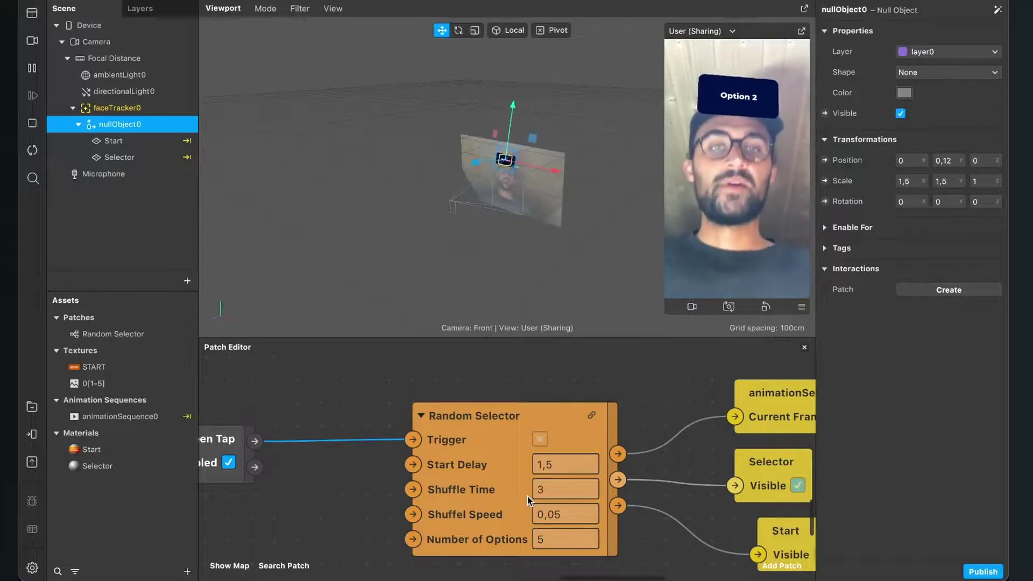
{"action": "left_click", "coordinate": [556, 506]}
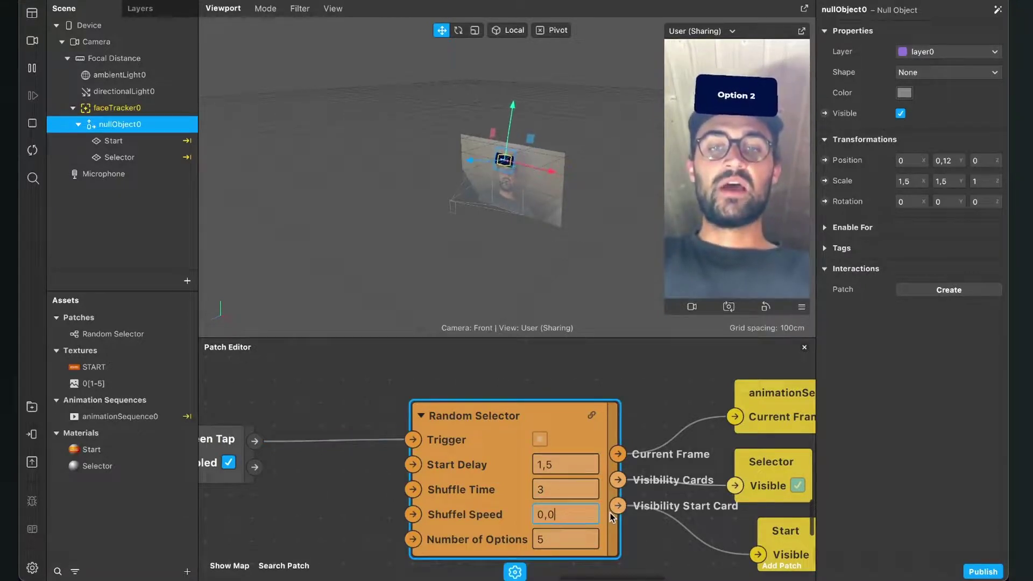
{"action": "key", "text": "BackSpace"}
{"action": "type", "text": "5"}
{"action": "key", "text": "Return"}
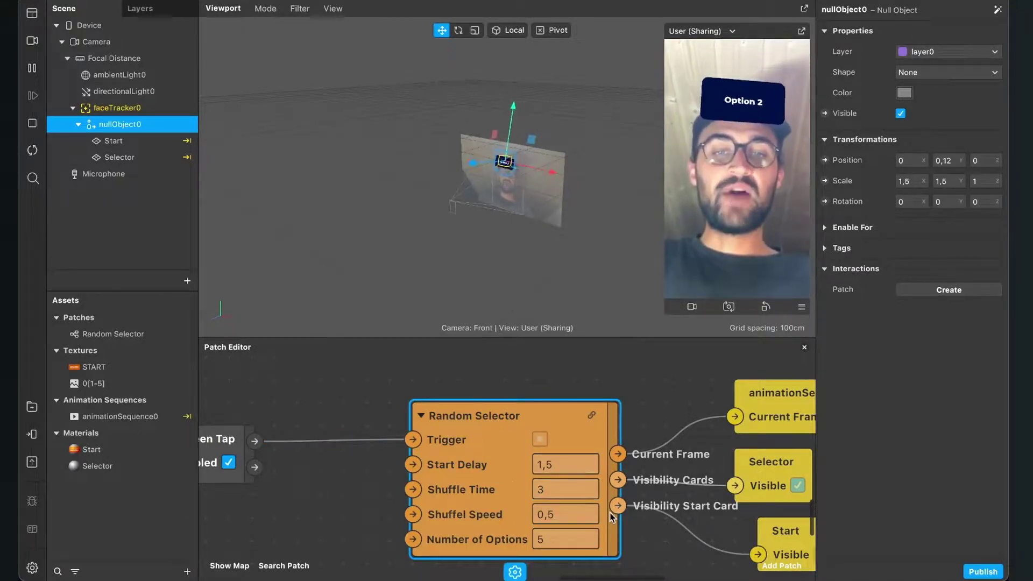
{"action": "left_click", "coordinate": [33, 152]}
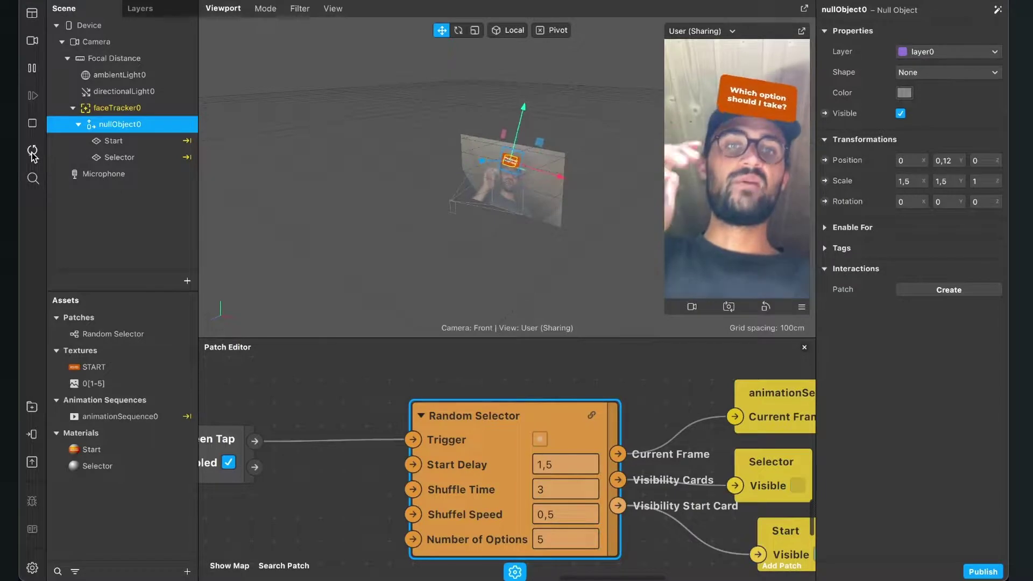
{"action": "left_click", "coordinate": [751, 218]}
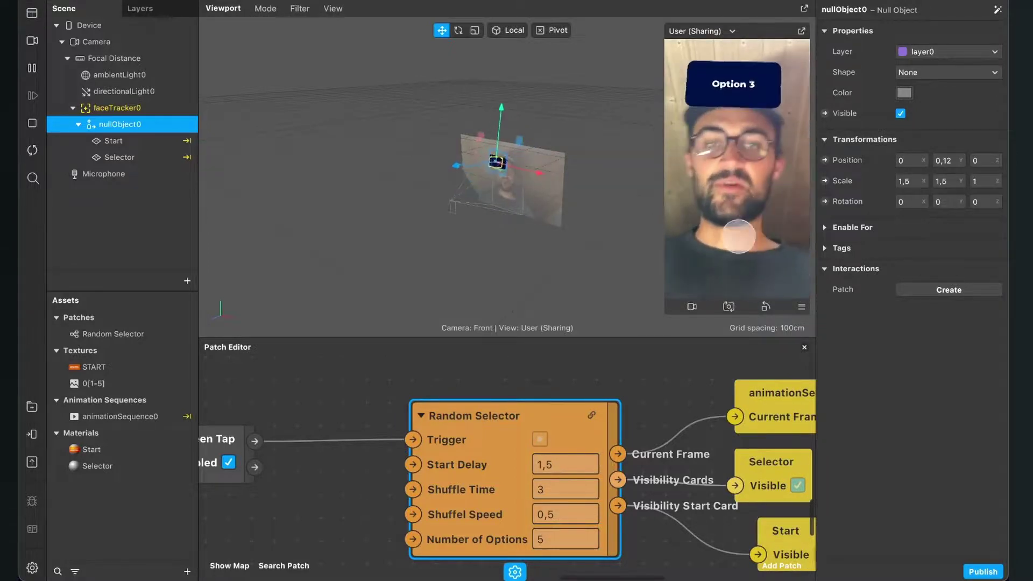
- Set the Random Selector's Shuffel Speed back to 0,05
{"action": "left_click", "coordinate": [570, 515]}
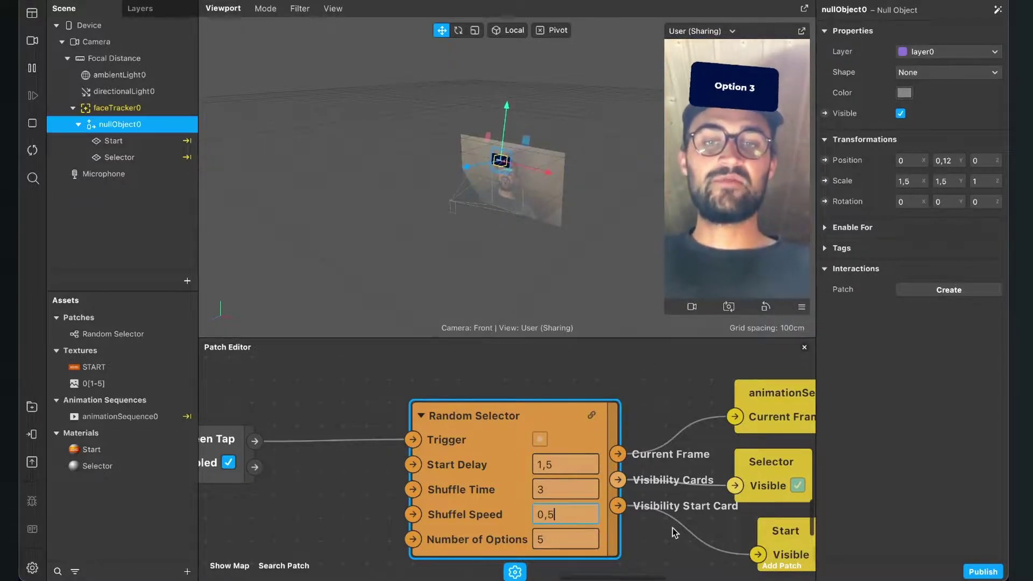
{"action": "key", "text": "BackSpace"}
{"action": "type", "text": "0"}
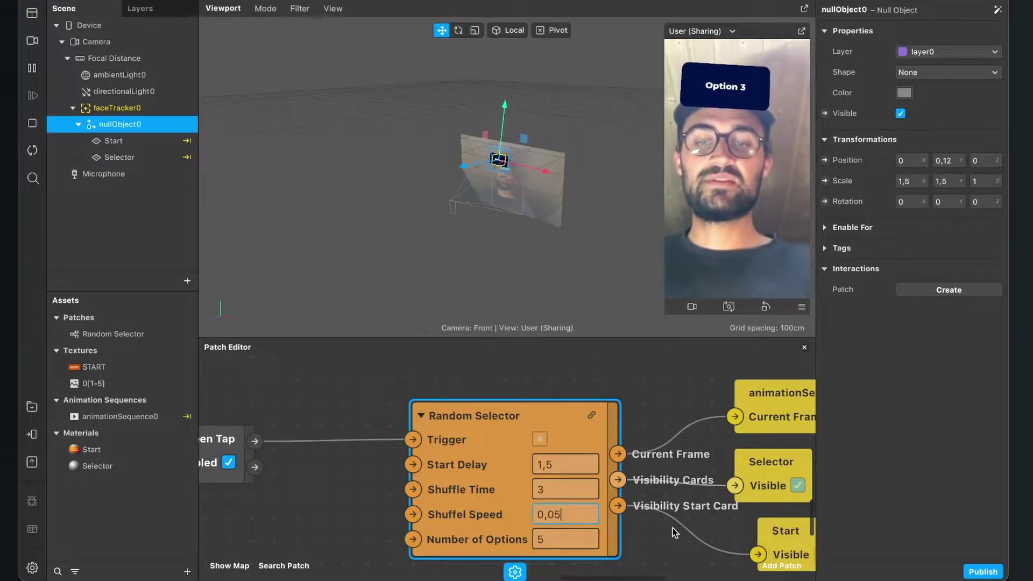
{"action": "left_click", "coordinate": [529, 371]}
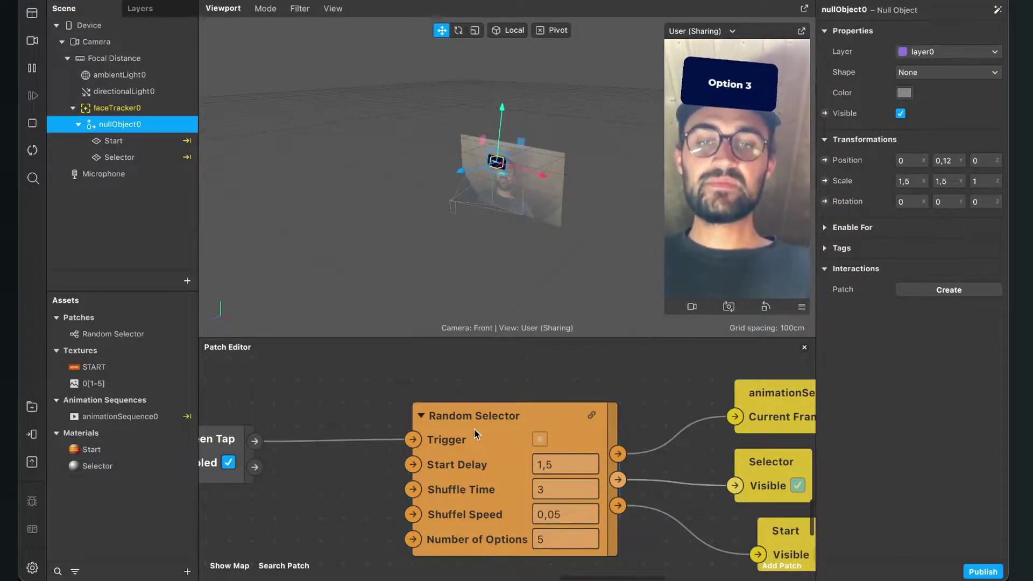
{"action": "scroll", "coordinate": [477, 435], "scroll_direction": "down", "scroll_amount": 3}
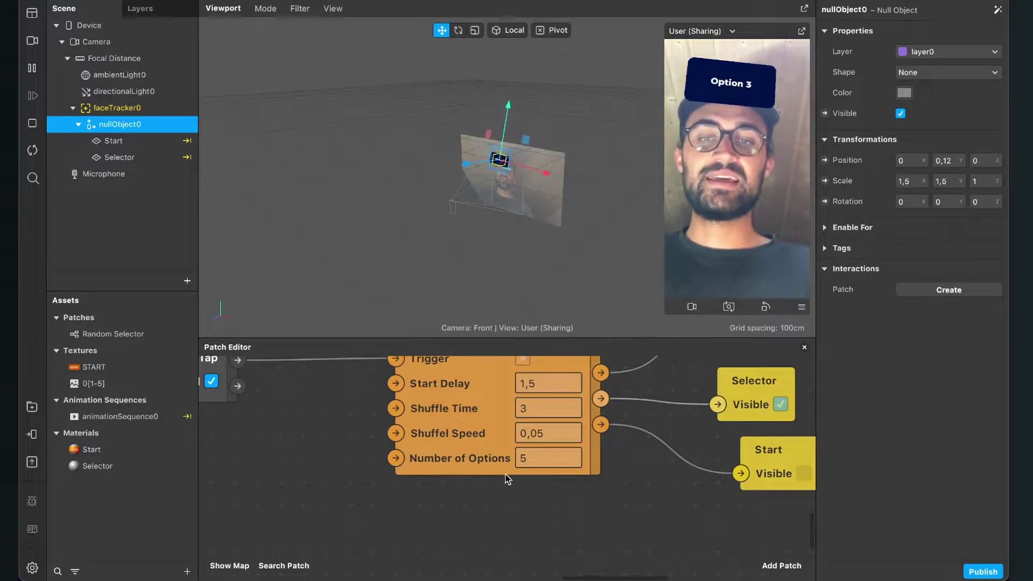
- Inspect the Random Selector's Number of Options value and review its connections to the Screen Tap, animationSequence0, Selector and Start patches
{"action": "scroll", "coordinate": [509, 481], "scroll_direction": "up", "scroll_amount": 2}
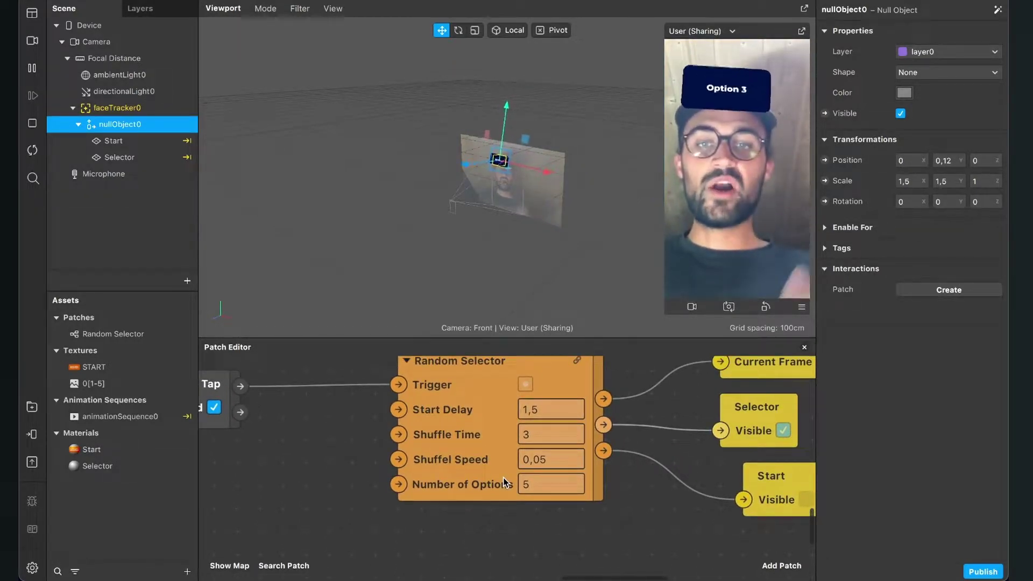
{"action": "left_click", "coordinate": [531, 486]}
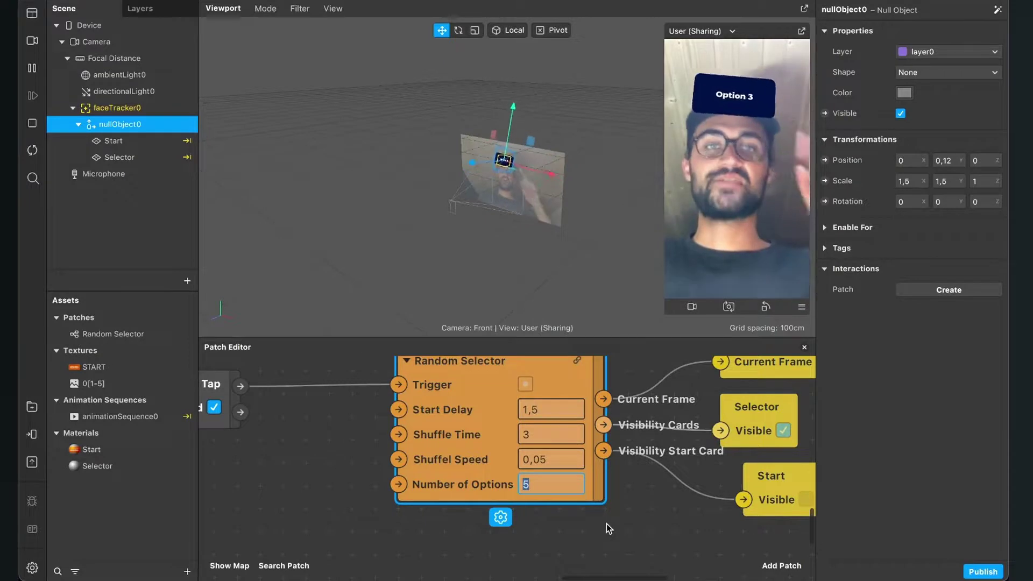
{"action": "scroll", "coordinate": [336, 528], "scroll_direction": "down", "scroll_amount": 2}
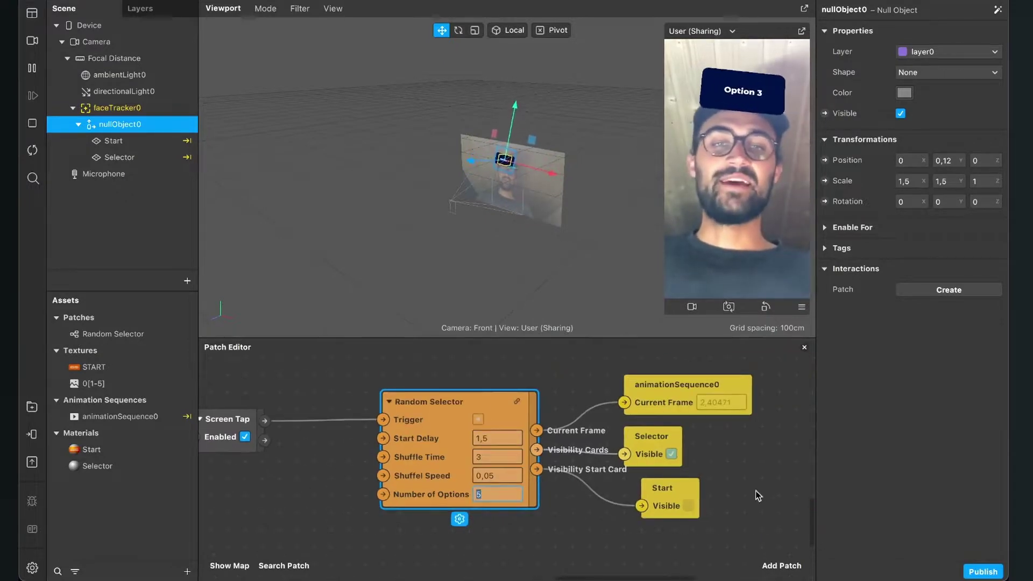
{"action": "scroll", "coordinate": [592, 516], "scroll_direction": "left", "scroll_amount": 2}
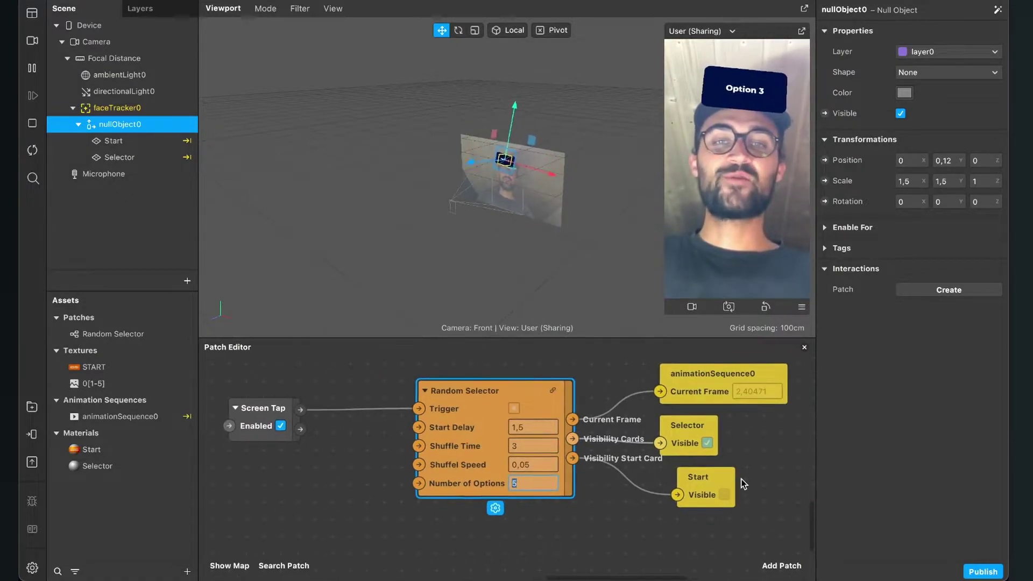
{"action": "left_click", "coordinate": [572, 534]}
{"action": "scroll", "coordinate": [572, 534], "scroll_direction": "down", "scroll_amount": 2}
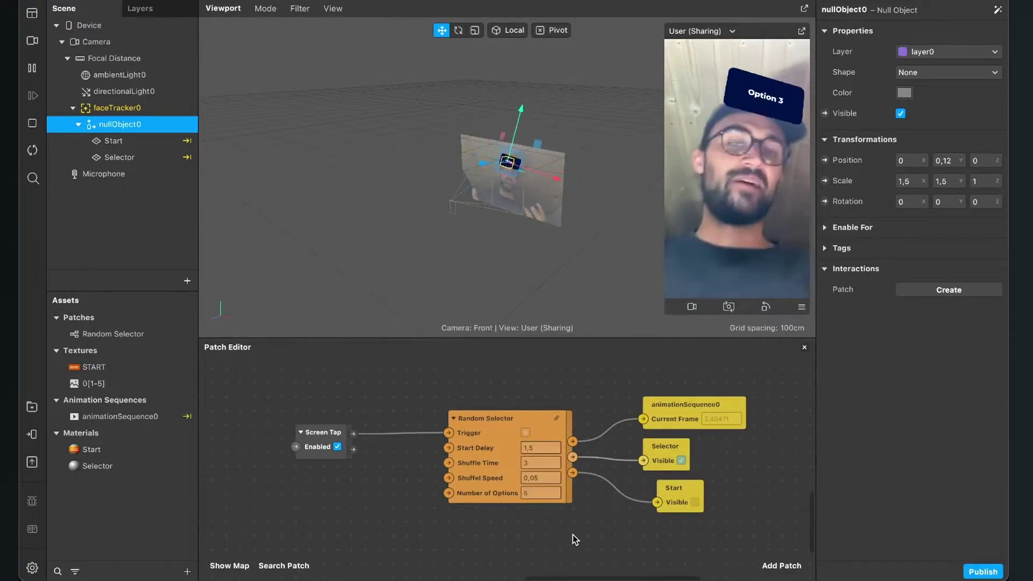
{"action": "scroll", "coordinate": [572, 534], "scroll_direction": "up", "scroll_amount": 2}
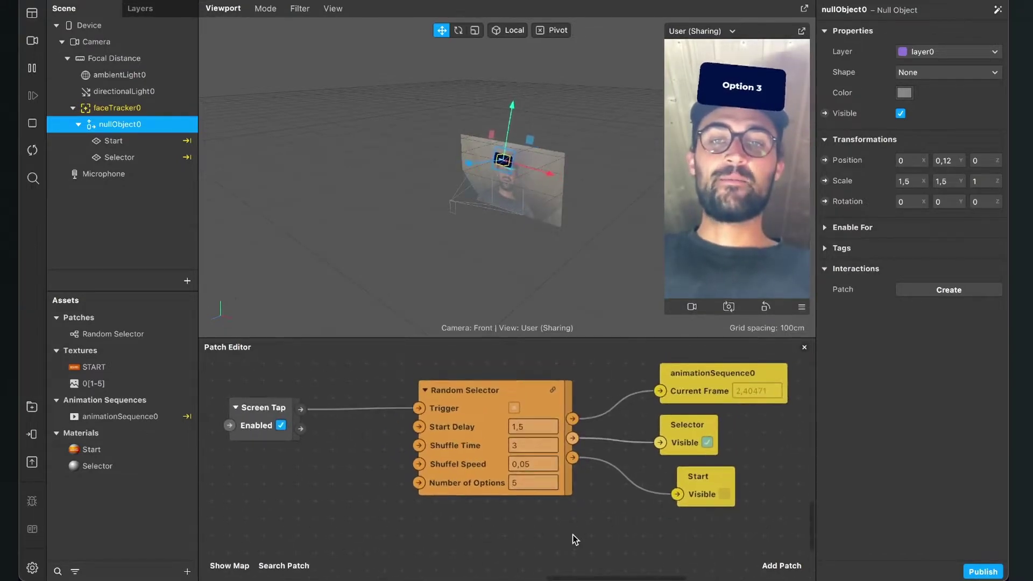